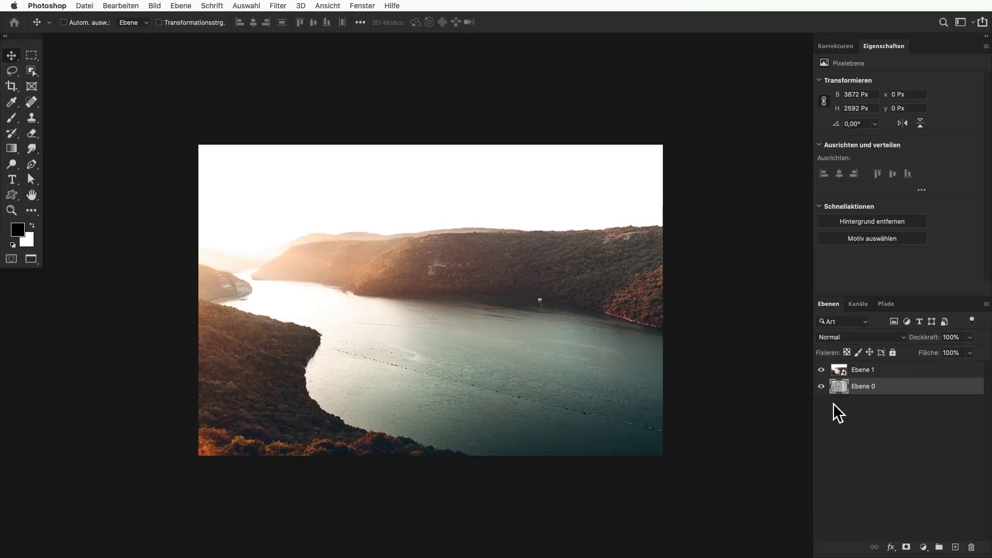
{"action": "left_click", "coordinate": [821, 369]}
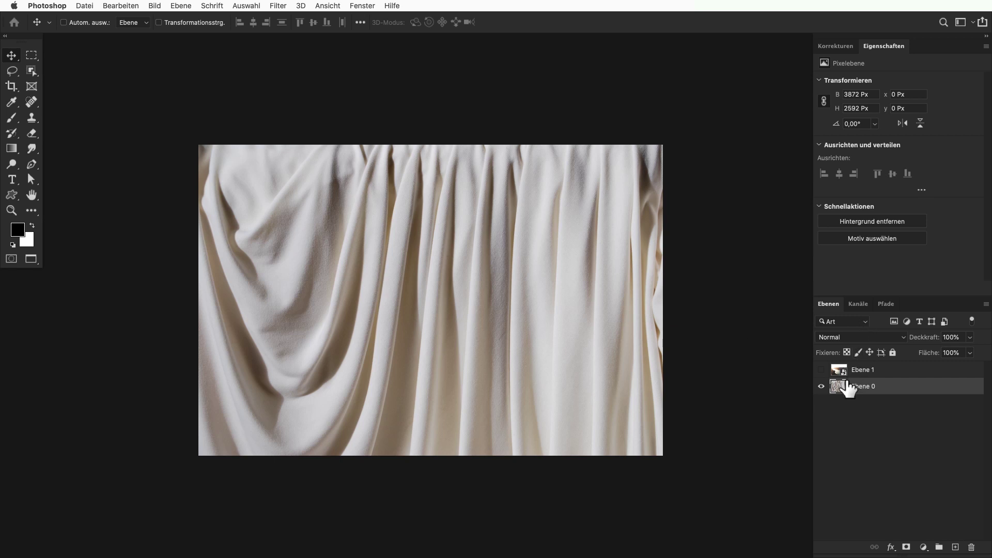
{"action": "left_click", "coordinate": [834, 402]}
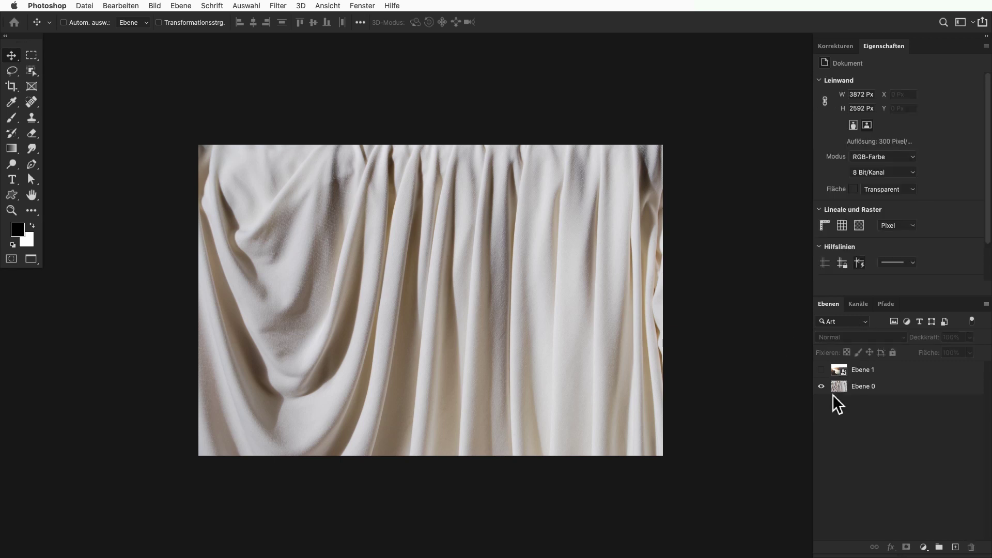
{"action": "left_click", "coordinate": [821, 369]}
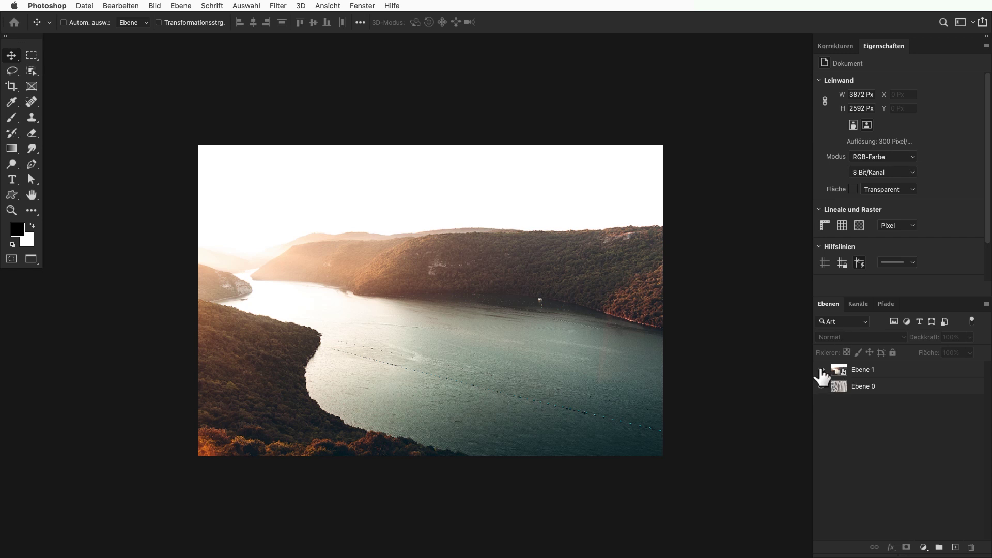
{"action": "left_click", "coordinate": [819, 372]}
{"action": "left_click", "coordinate": [820, 375]}
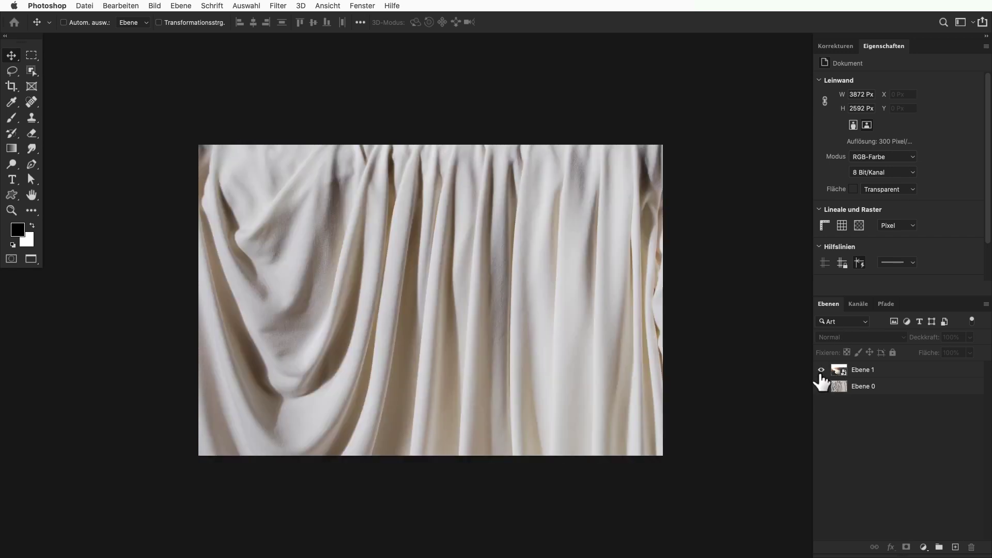
{"action": "left_click", "coordinate": [820, 378]}
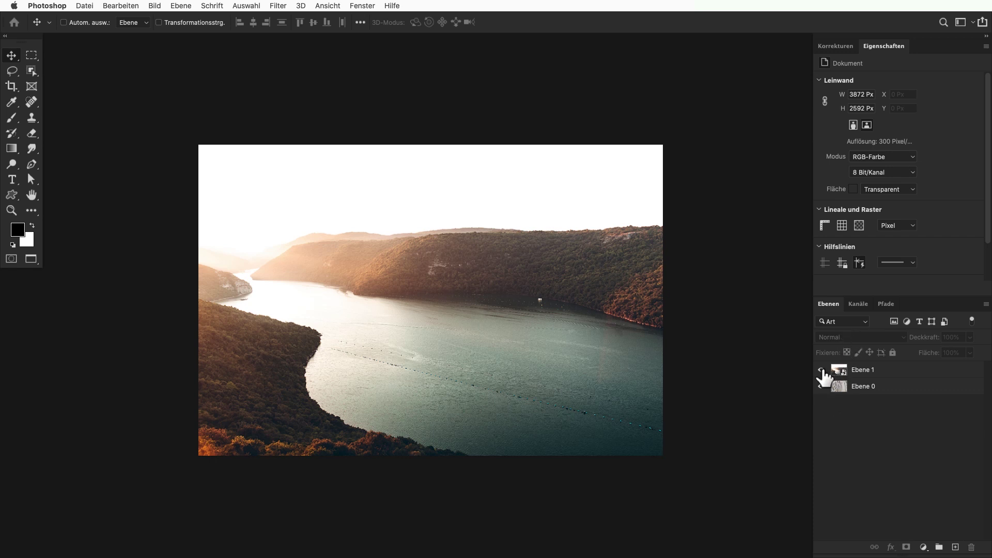
{"action": "left_click", "coordinate": [822, 371]}
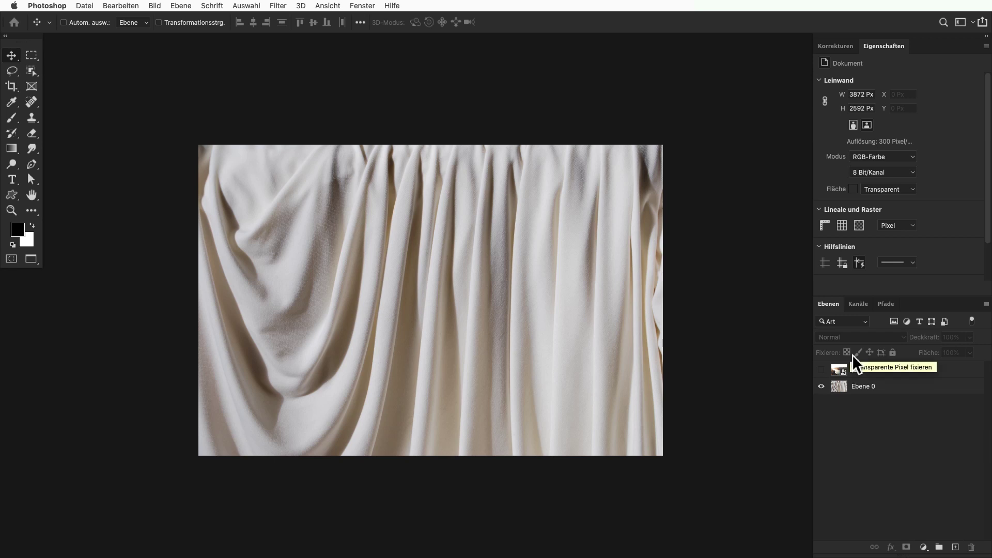
{"action": "left_click", "coordinate": [281, 6]}
{"action": "left_click", "coordinate": [285, 11]}
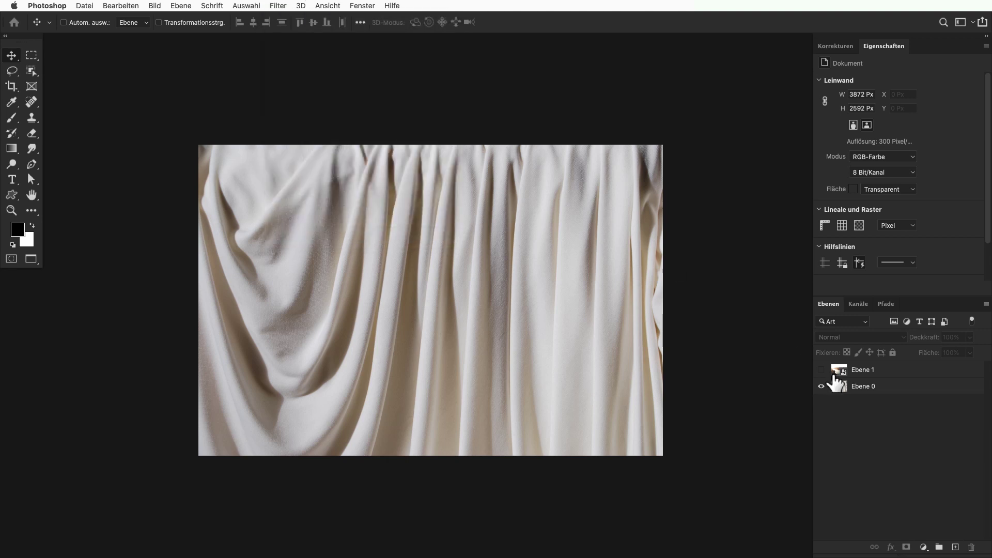
{"action": "left_click", "coordinate": [822, 370]}
{"action": "left_click", "coordinate": [279, 6]}
{"action": "mouse_move", "coordinate": [312, 207]}
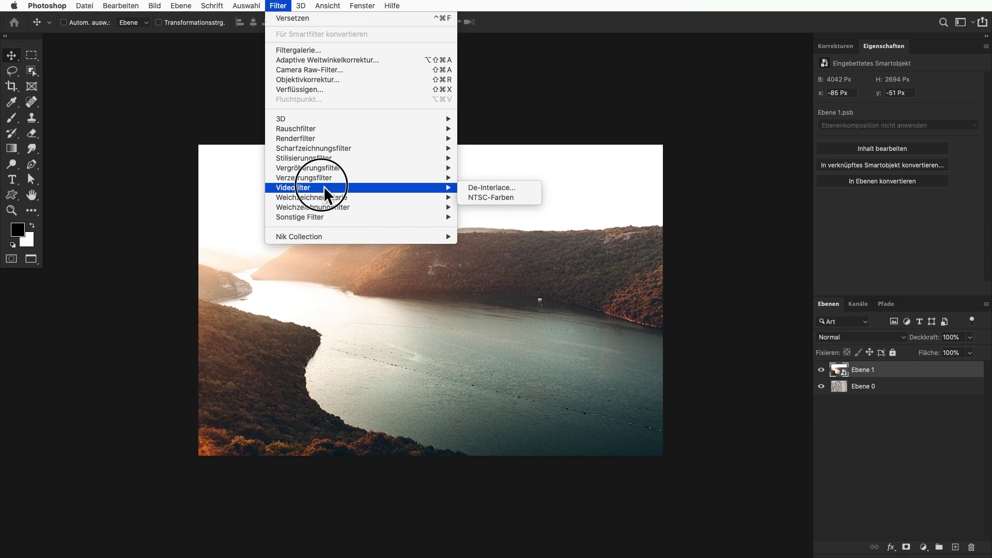
{"action": "mouse_move", "coordinate": [304, 178]}
{"action": "left_click", "coordinate": [511, 238]}
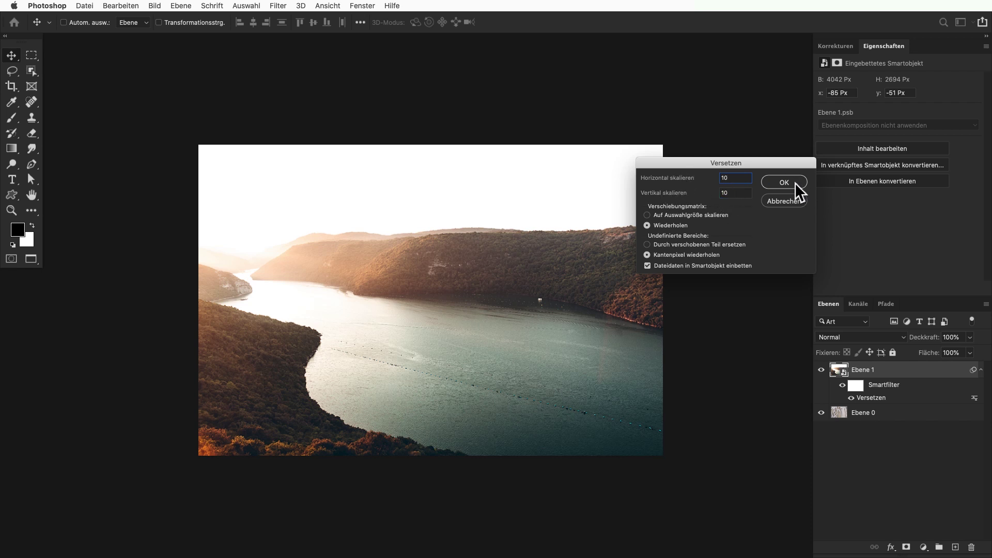
{"action": "left_click", "coordinate": [791, 185]}
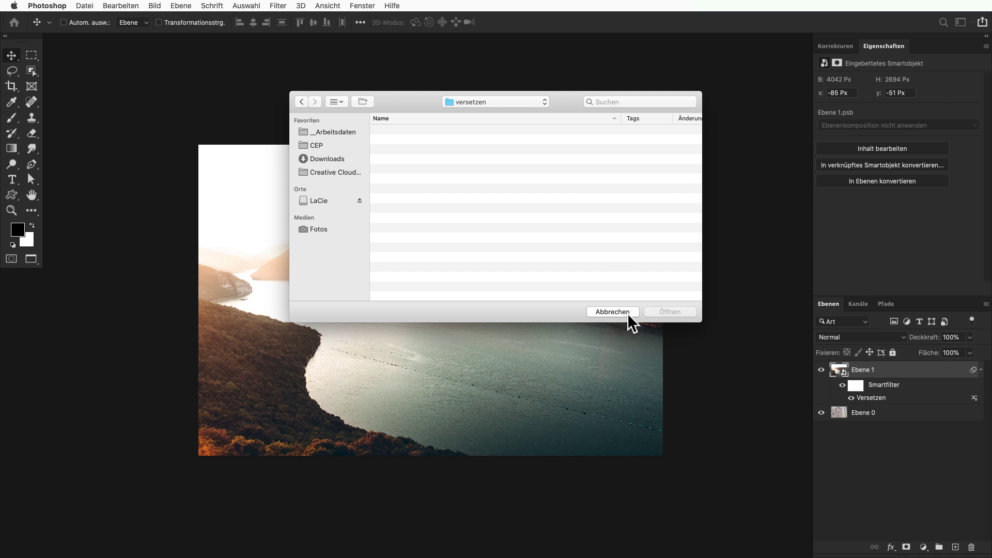
{"action": "left_click", "coordinate": [628, 312]}
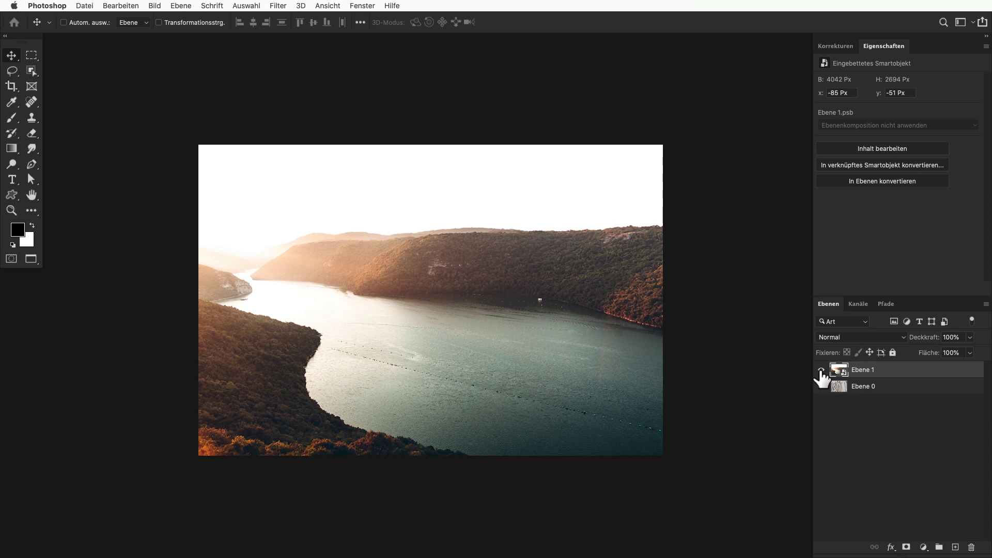
Hide the landscape layer Ebene 1 and select the fabric layer Ebene 0.
{"action": "left_click", "coordinate": [821, 370]}
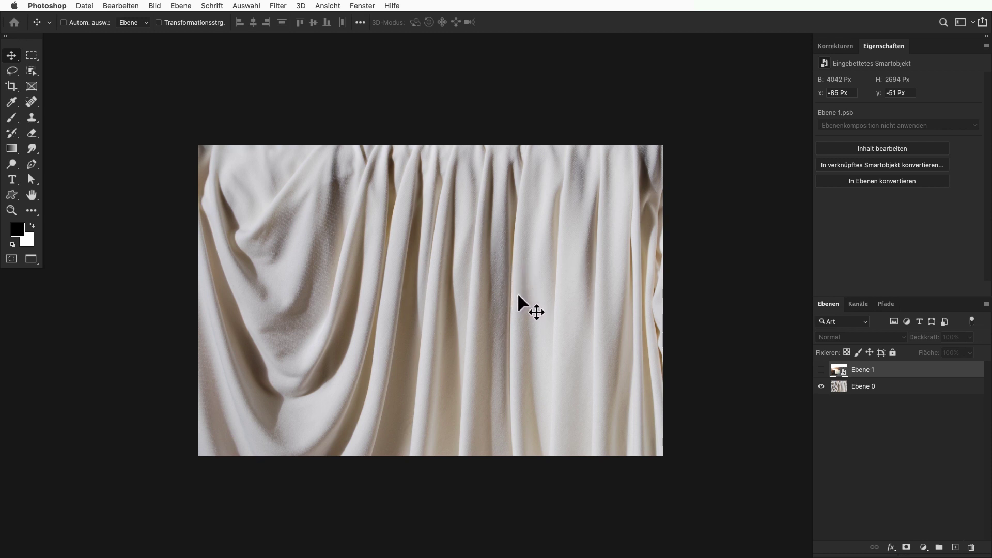
{"action": "left_click", "coordinate": [821, 369]}
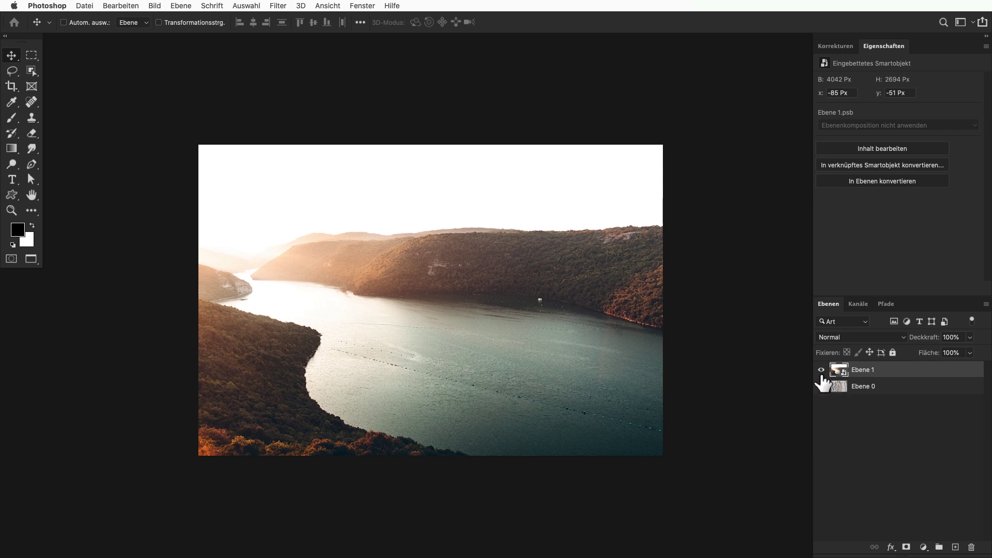
{"action": "left_click", "coordinate": [821, 370]}
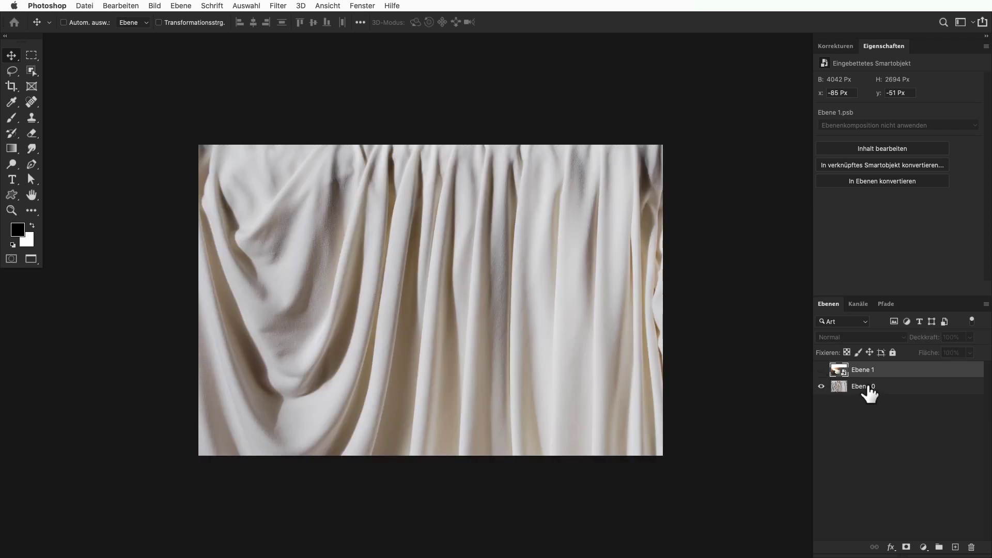
{"action": "left_click", "coordinate": [909, 394]}
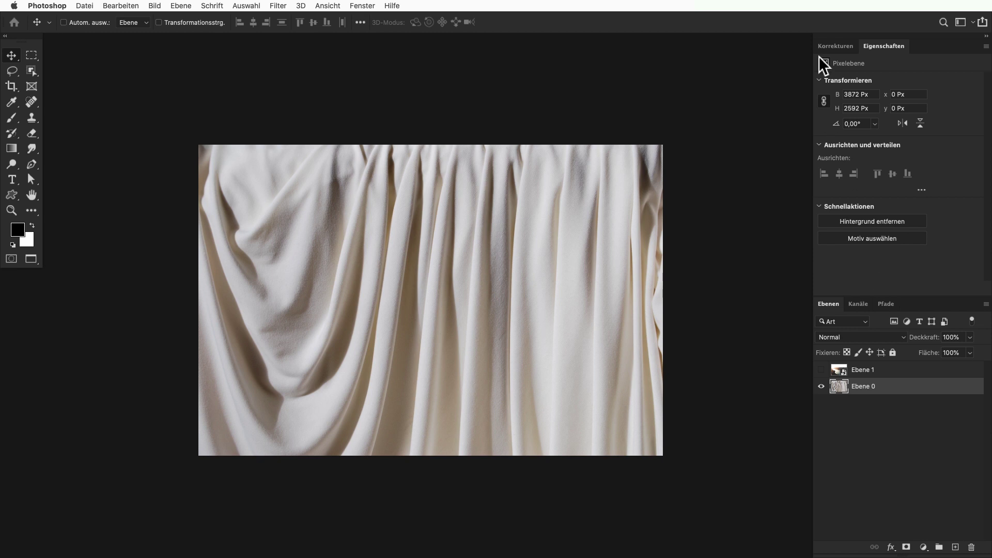
Add a grayscale Gradient Map and a Levels adjustment with black point 96 and midtones 0.80.
{"action": "left_click", "coordinate": [837, 48]}
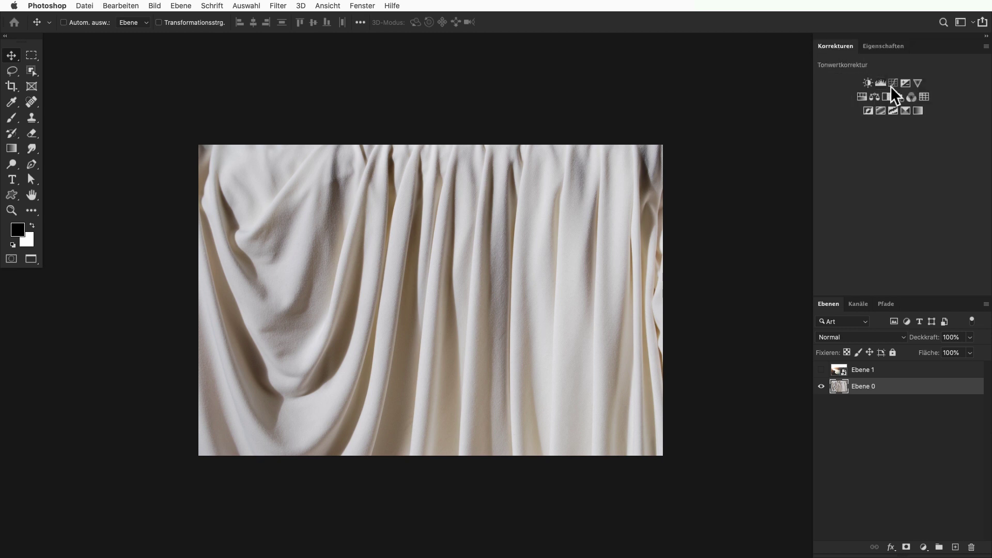
{"action": "left_click", "coordinate": [918, 110]}
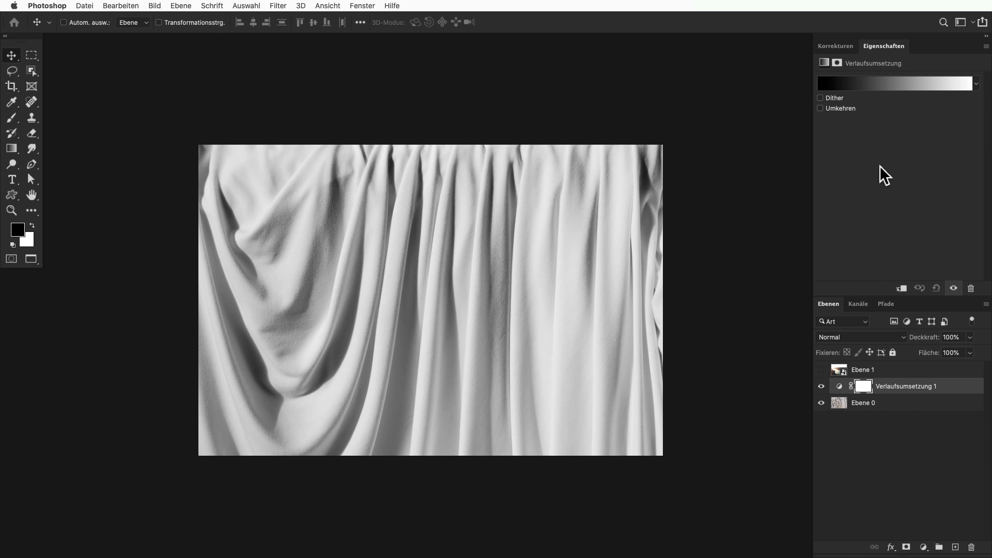
{"action": "left_click", "coordinate": [836, 46]}
{"action": "left_click", "coordinate": [880, 83]}
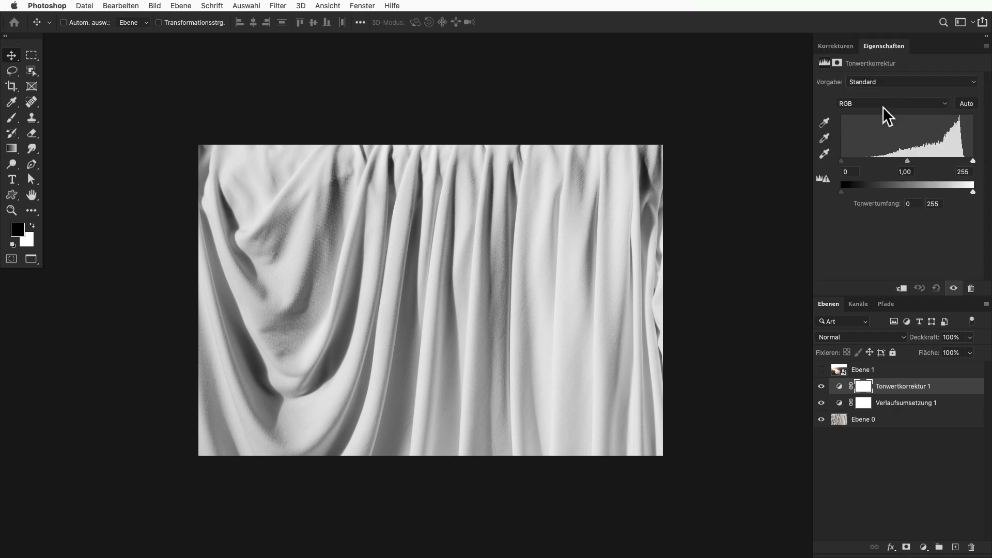
{"action": "left_click_drag", "start_coordinate": [841, 160], "coordinate": [882, 160]}
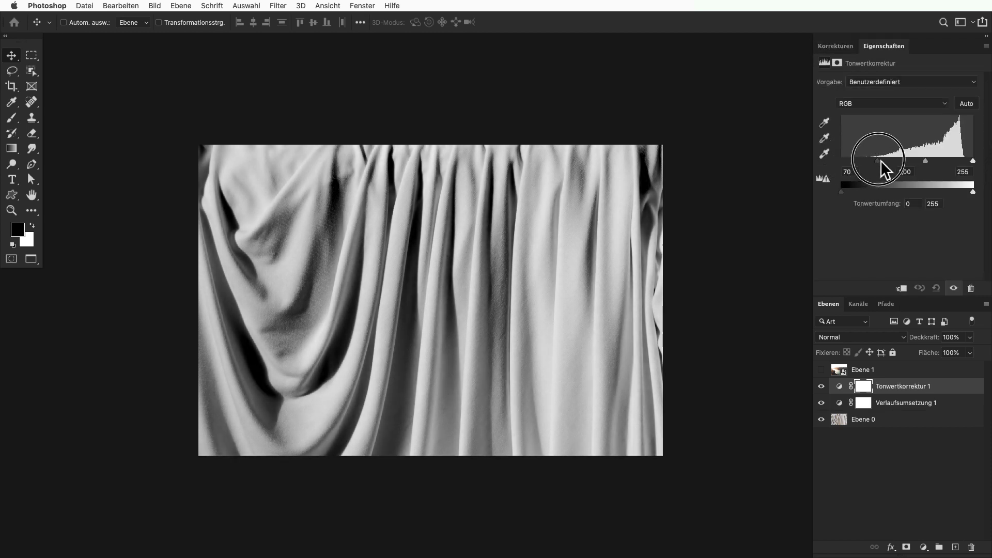
{"action": "mouse_move", "coordinate": [973, 161]}
{"action": "left_mouse_down"}
{"action": "mouse_move", "coordinate": [898, 162]}
{"action": "mouse_move", "coordinate": [939, 164]}
{"action": "left_mouse_up"}
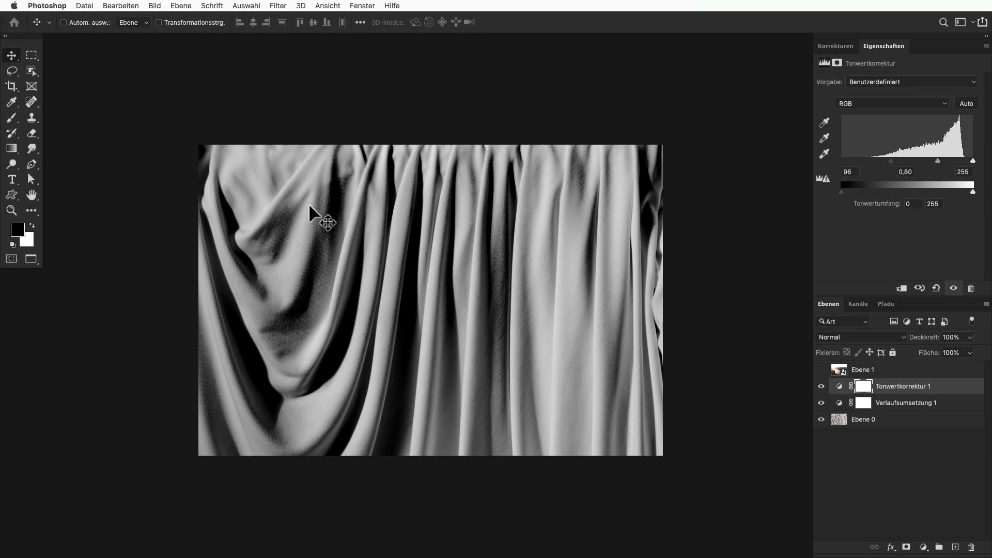
{"action": "left_click", "coordinate": [822, 370]}
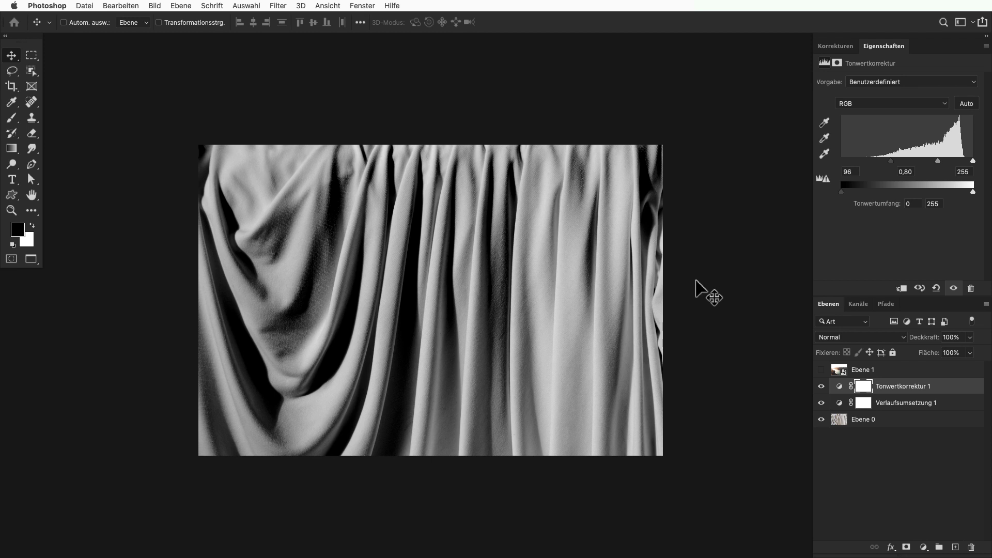
Save the document as matrix.psd in Photoshop format, keeping maximum compatibility.
{"action": "key", "text": "ctrl"}
{"action": "left_click", "coordinate": [93, 6]}
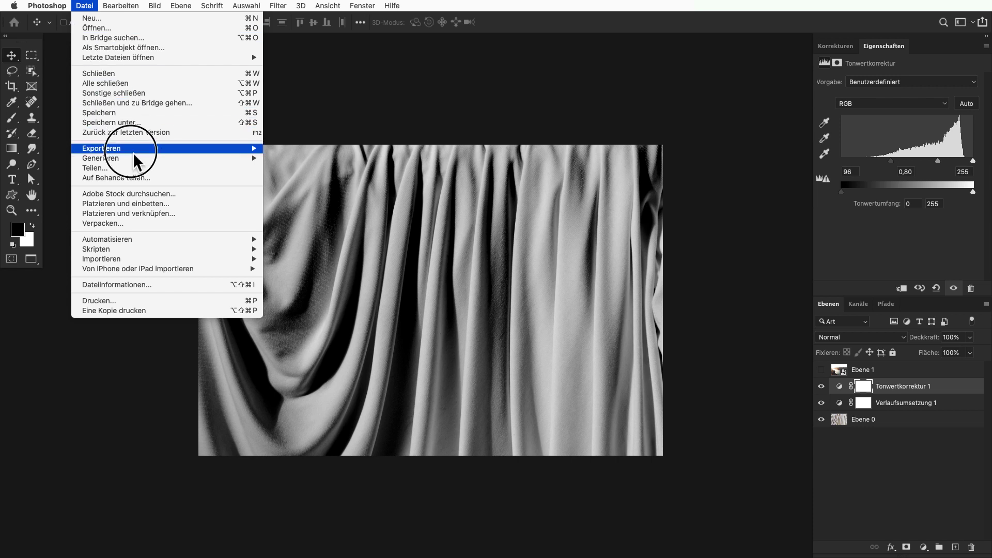
{"action": "left_click", "coordinate": [137, 124]}
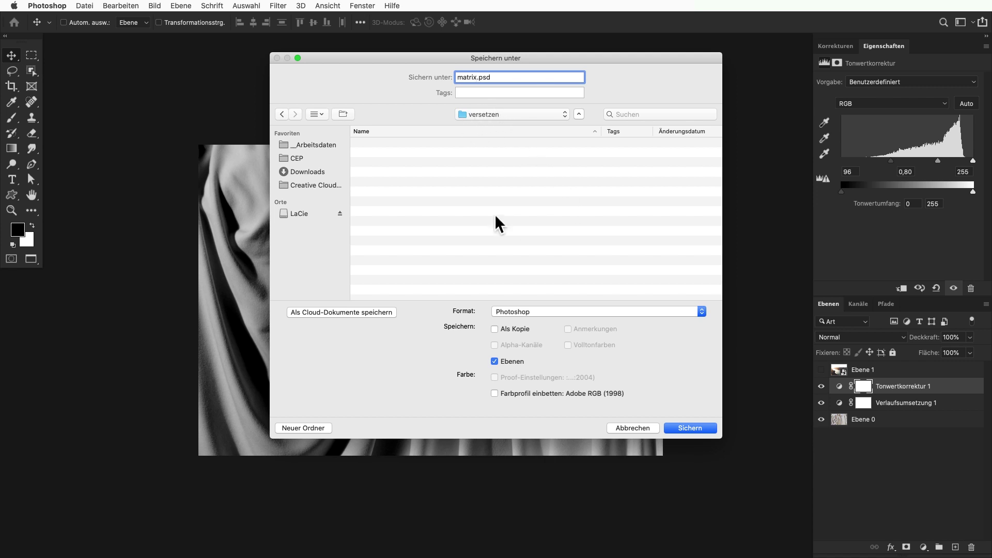
{"action": "left_click", "coordinate": [702, 427]}
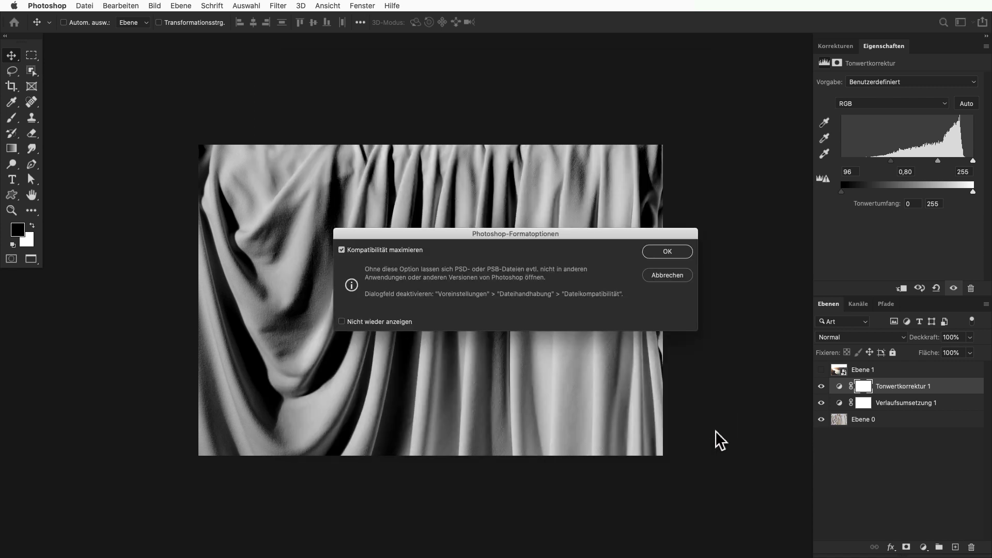
{"action": "left_click", "coordinate": [668, 252]}
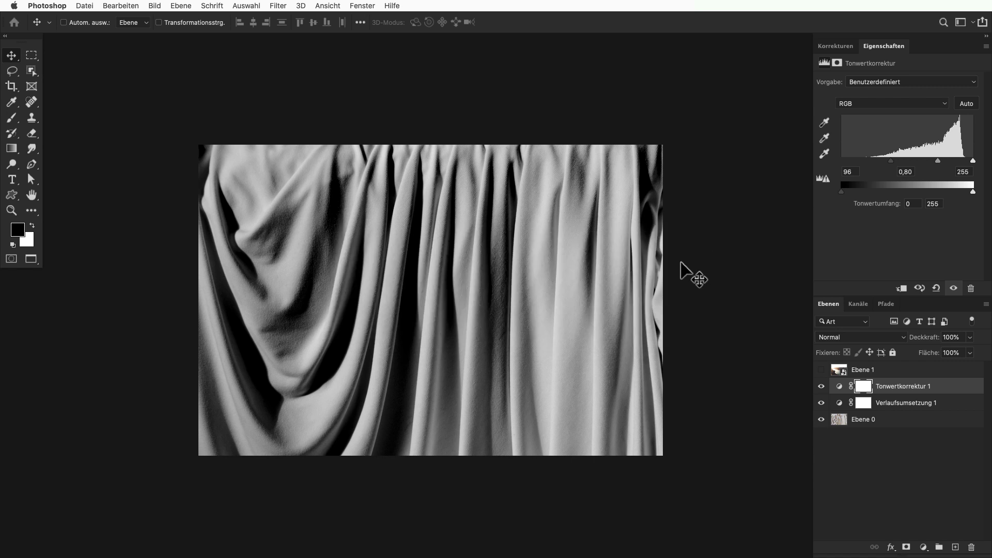
{"action": "left_click", "coordinate": [829, 371]}
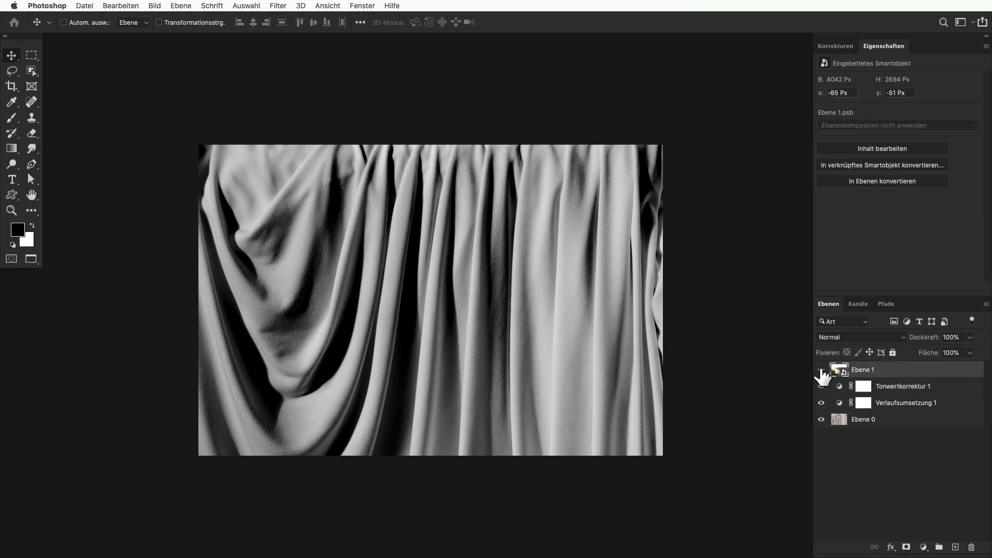
Show Ebene 1, rasterize it, then convert it back into a smart object.
{"action": "left_click", "coordinate": [822, 370]}
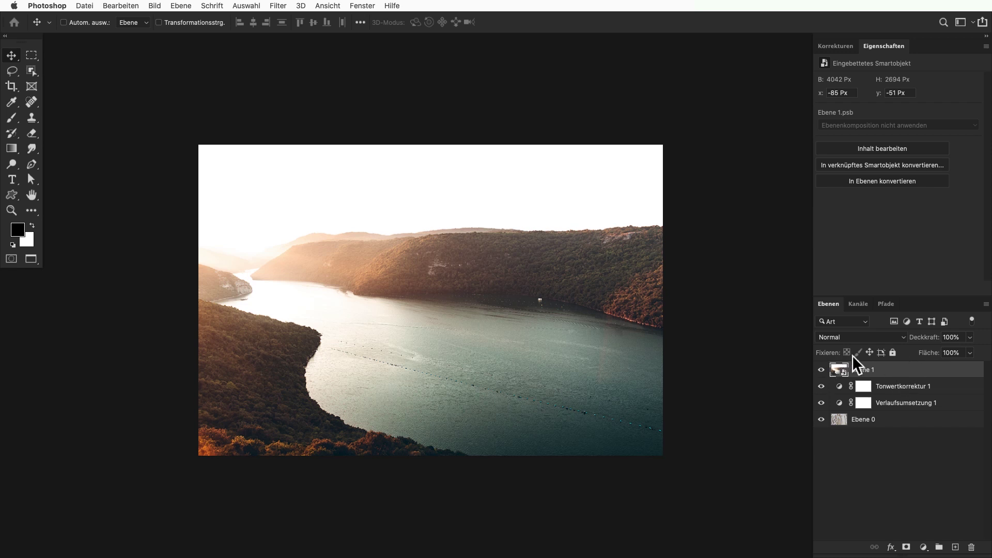
{"action": "right_click", "coordinate": [919, 370]}
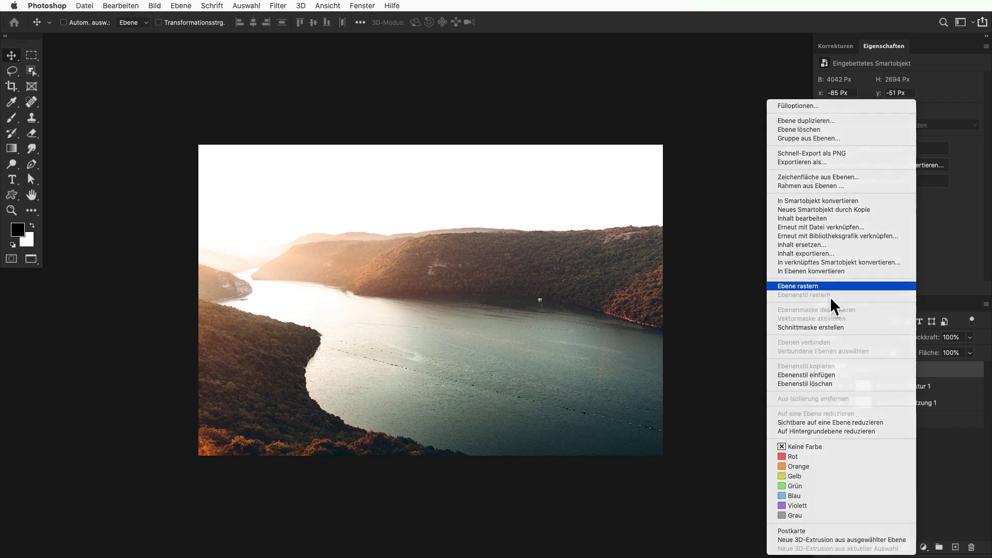
{"action": "left_click", "coordinate": [830, 287]}
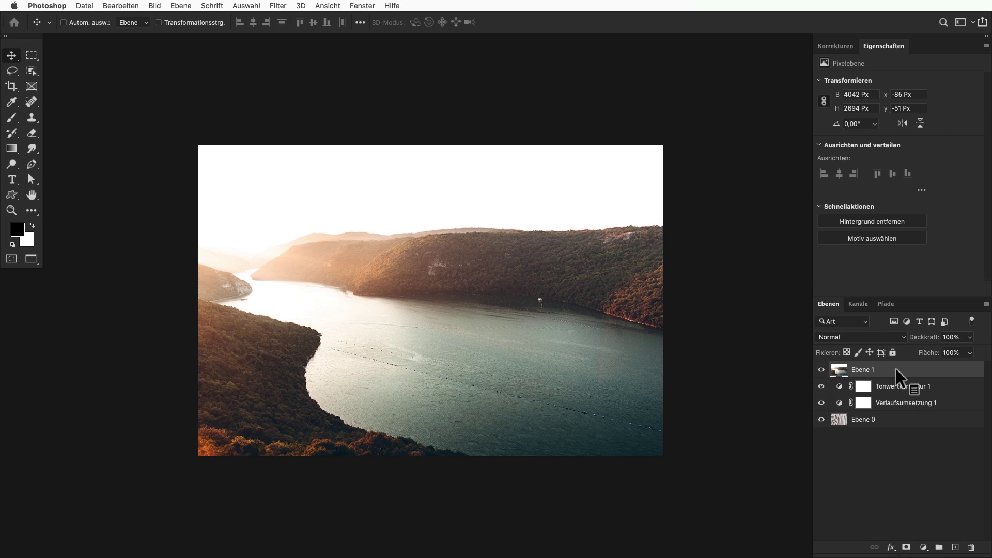
{"action": "right_click", "coordinate": [895, 368]}
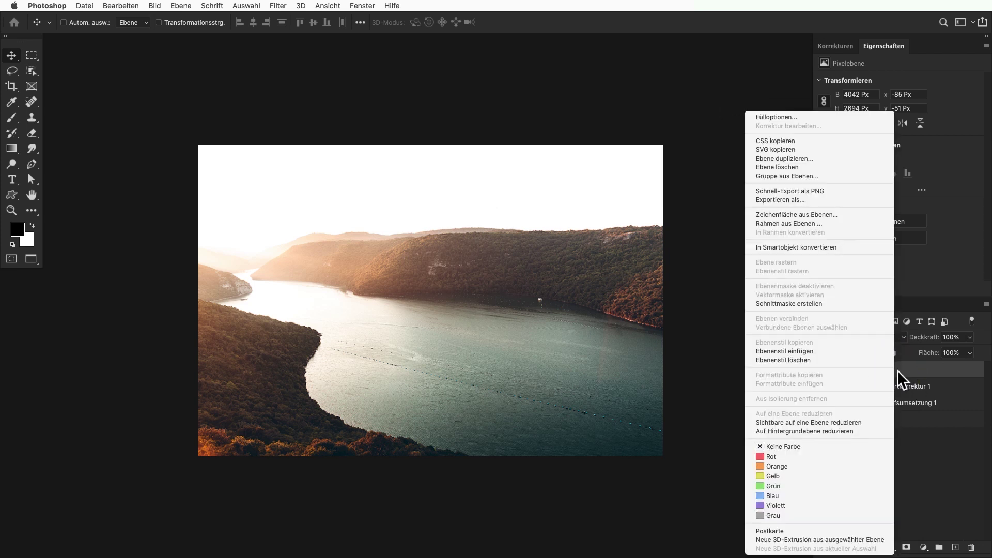
{"action": "left_click", "coordinate": [799, 248]}
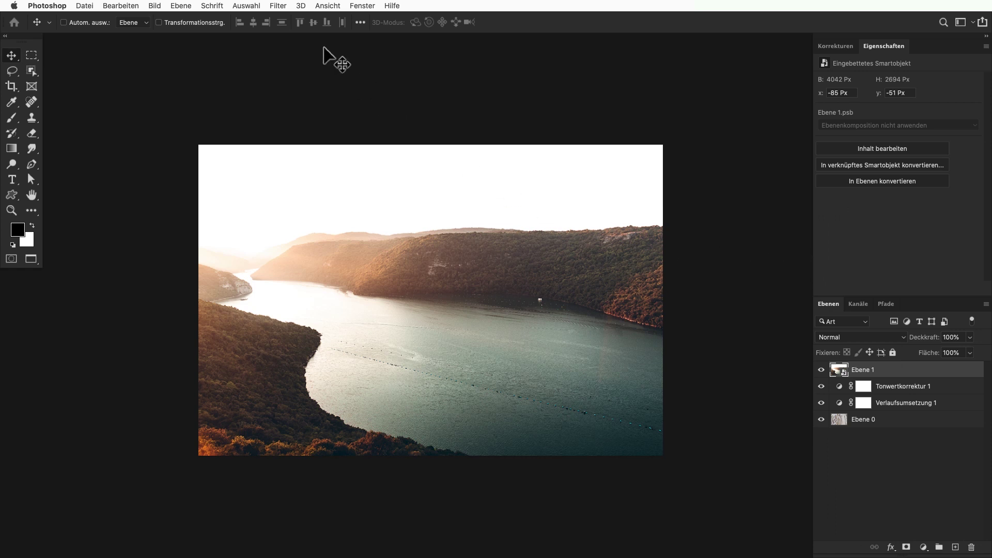
Apply a Displace filter with scale 10 both ways, using matrix.psd as the map.
{"action": "left_click", "coordinate": [278, 6]}
{"action": "mouse_move", "coordinate": [304, 178]}
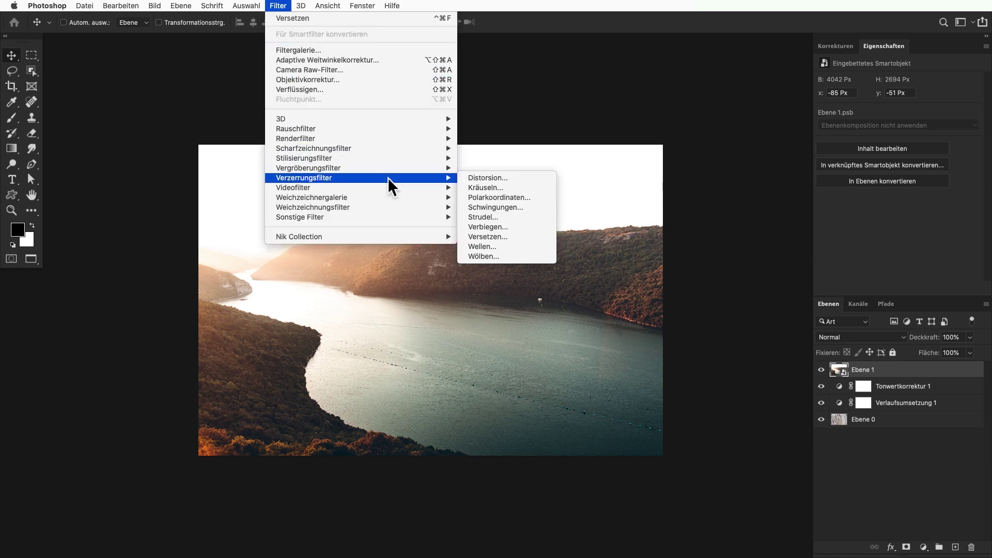
{"action": "left_click", "coordinate": [503, 239]}
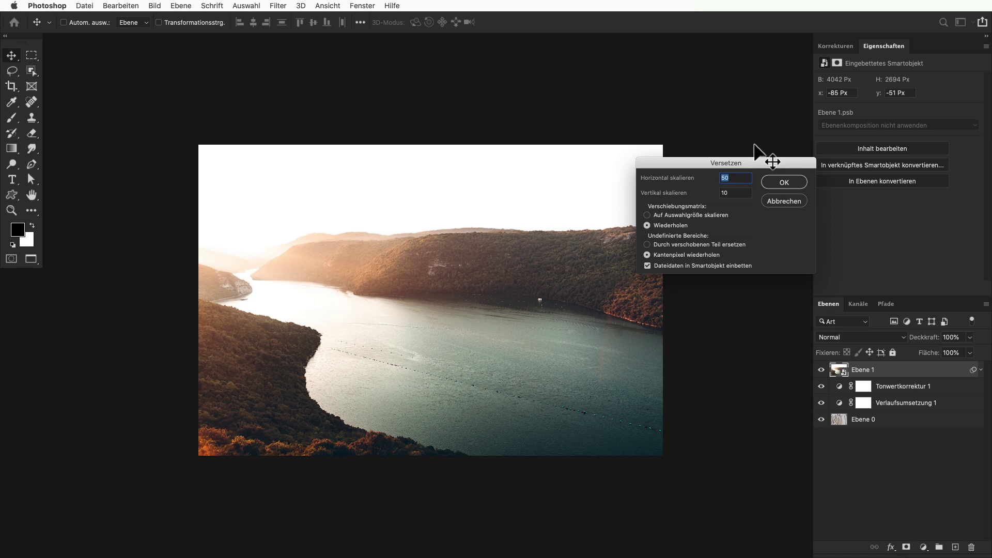
{"action": "type", "text": "1"}
{"action": "left_click", "coordinate": [786, 183]}
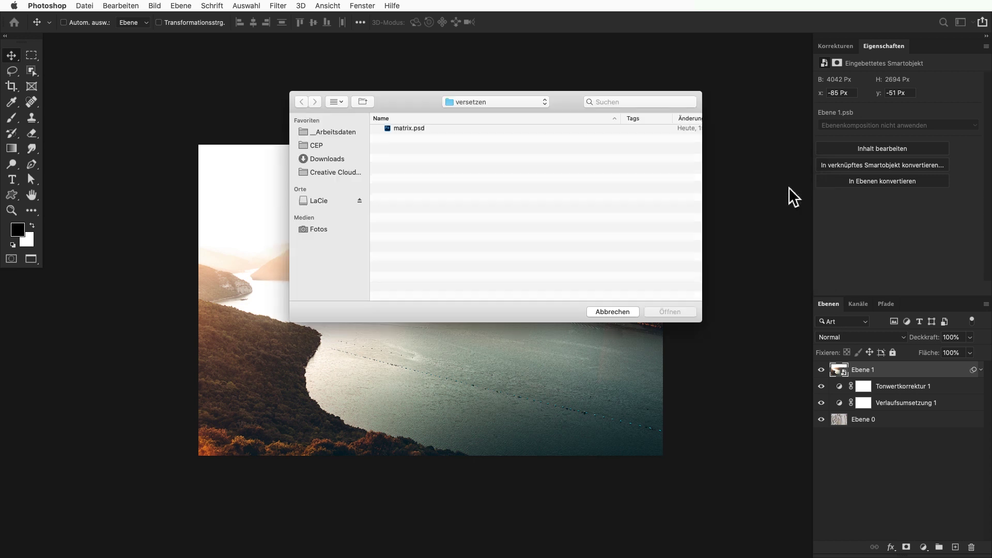
{"action": "left_click", "coordinate": [413, 131]}
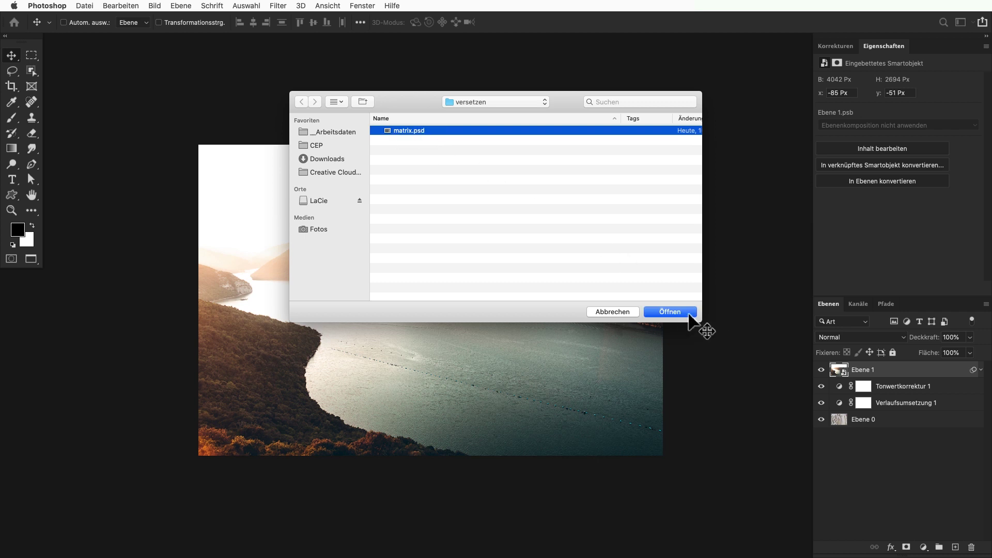
{"action": "left_click", "coordinate": [691, 312]}
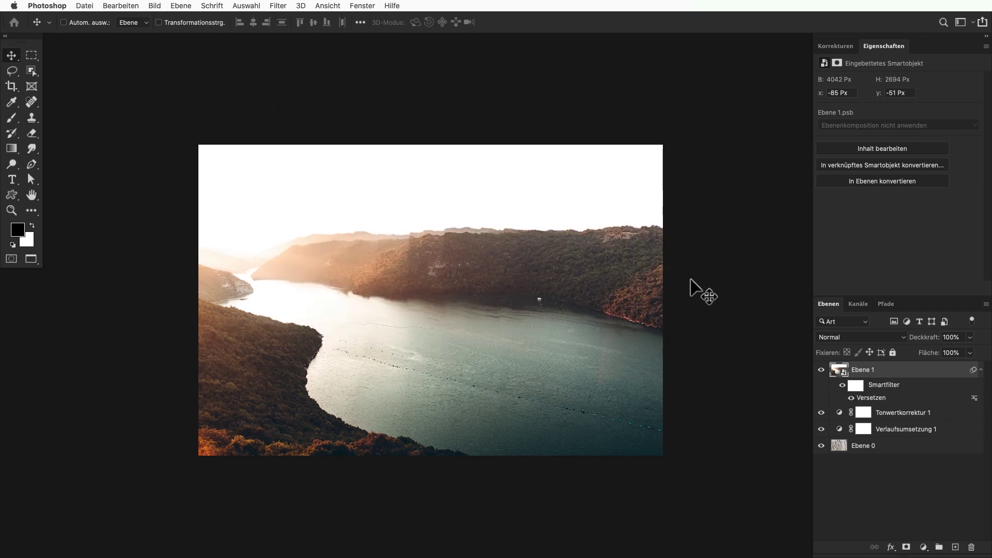
{"action": "mouse_move", "coordinate": [445, 224]}
{"action": "left_mouse_down"}
{"action": "mouse_move", "coordinate": [471, 233]}
{"action": "mouse_move", "coordinate": [602, 155]}
{"action": "left_mouse_up"}
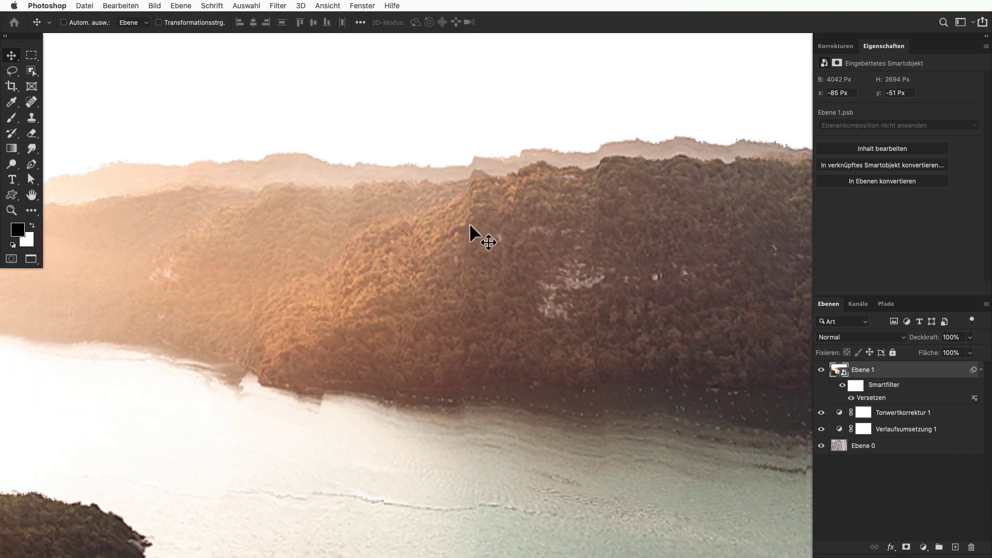
{"action": "left_click_drag", "start_coordinate": [534, 199], "coordinate": [465, 232]}
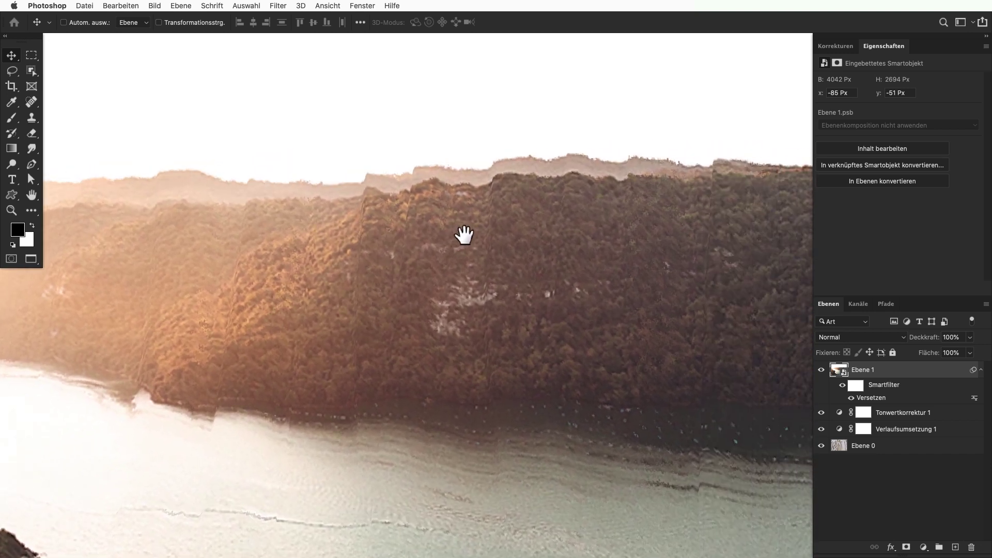
{"action": "left_click", "coordinate": [455, 233], "text": "alt"}
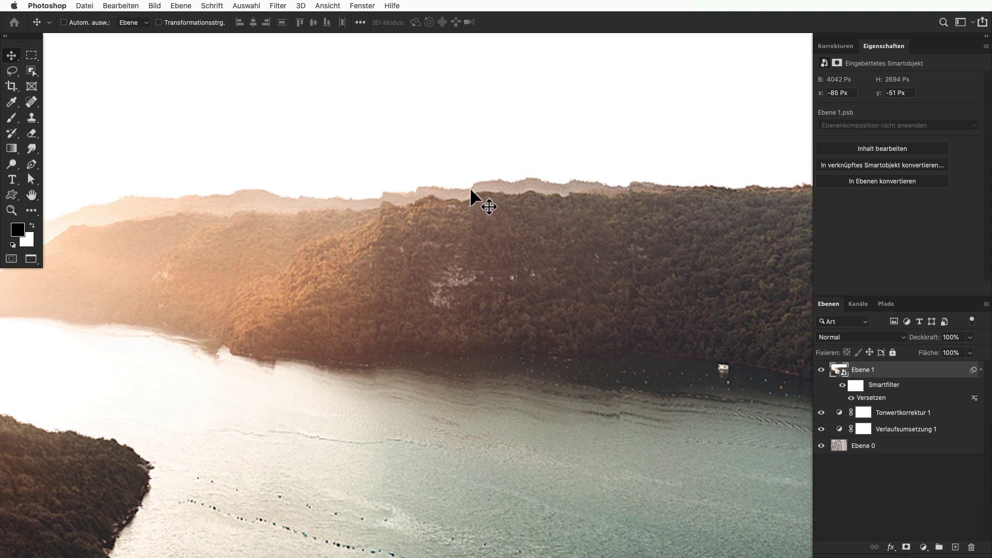
{"action": "left_click", "coordinate": [479, 230], "text": "alt"}
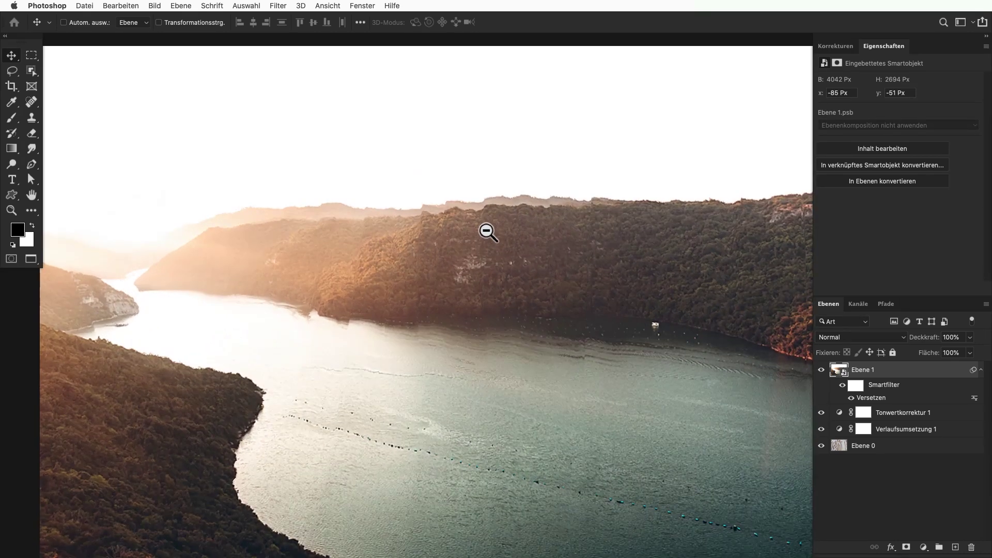
{"action": "left_click", "coordinate": [483, 222], "text": "alt"}
{"action": "key", "text": "ctrl+z"}
{"action": "key", "text": "ctrl+shift+z"}
{"action": "key", "text": "ctrl+z"}
{"action": "key", "text": "ctrl+shift+z"}
{"action": "key", "text": "ctrl+z"}
{"action": "key", "text": "ctrl+shift+z"}
{"action": "key", "text": "ctrl+z"}
{"action": "key", "text": "ctrl+shift+z"}
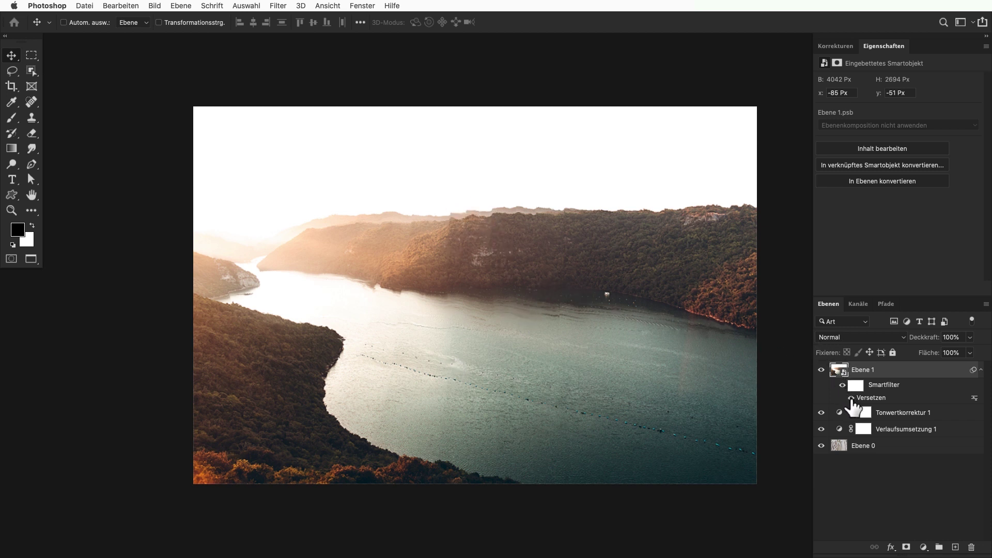
{"action": "left_click", "coordinate": [861, 458]}
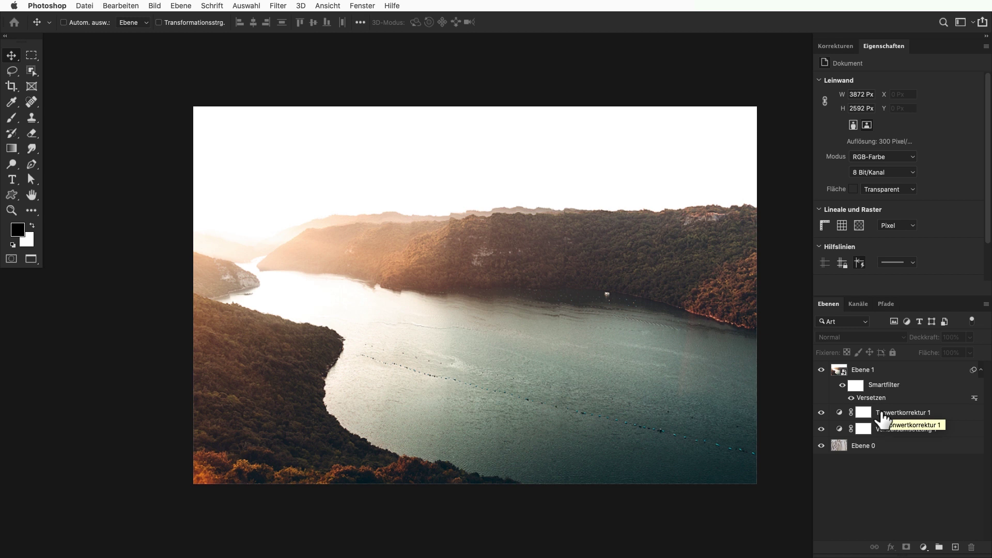
Split Ebene 1's underlying-layer black slider to 0/72 so the fabric's dark folds show through.
{"action": "left_click", "coordinate": [894, 375]}
{"action": "double_click", "coordinate": [918, 373]}
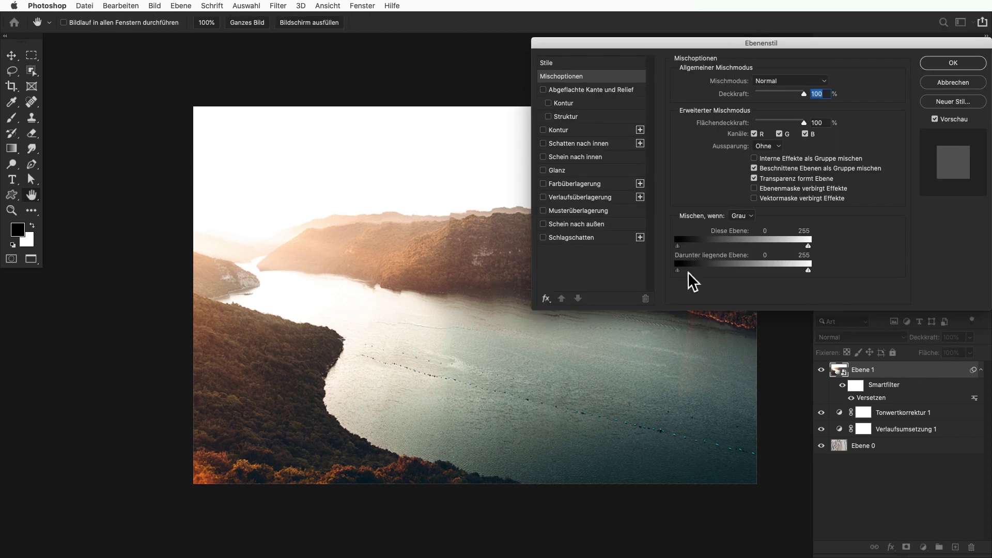
{"action": "left_click_drag", "start_coordinate": [684, 272], "coordinate": [717, 272]}
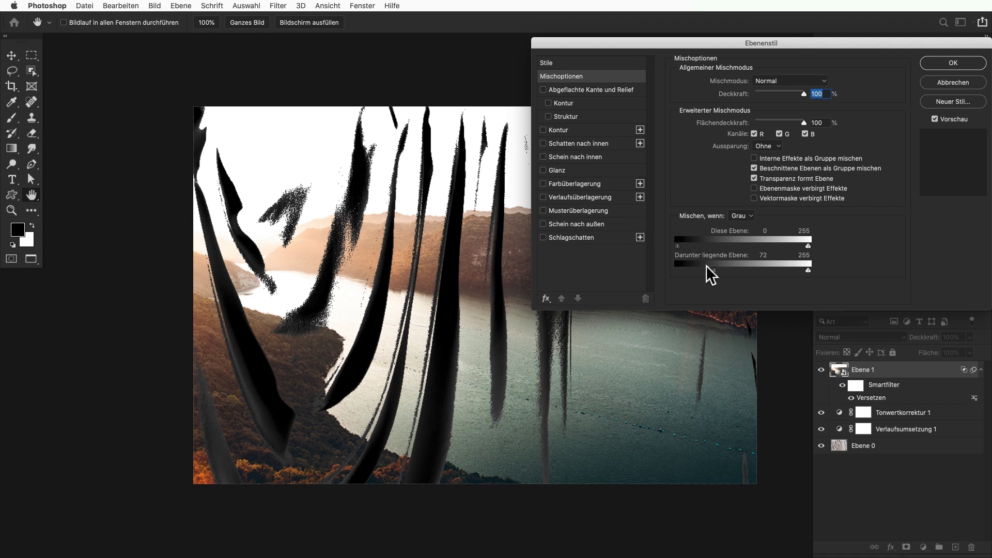
{"action": "left_click_drag", "start_coordinate": [714, 271], "coordinate": [633, 267]}
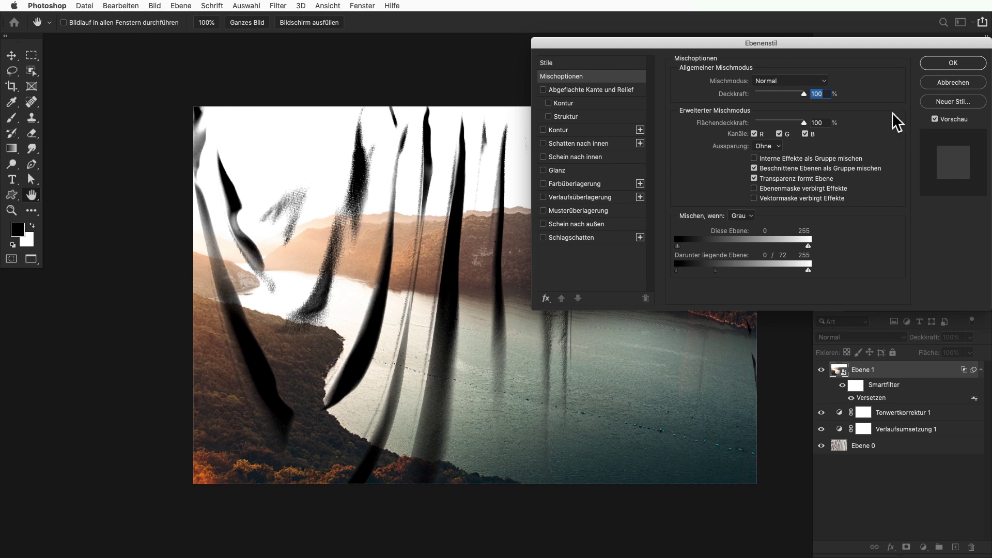
{"action": "left_click", "coordinate": [941, 63]}
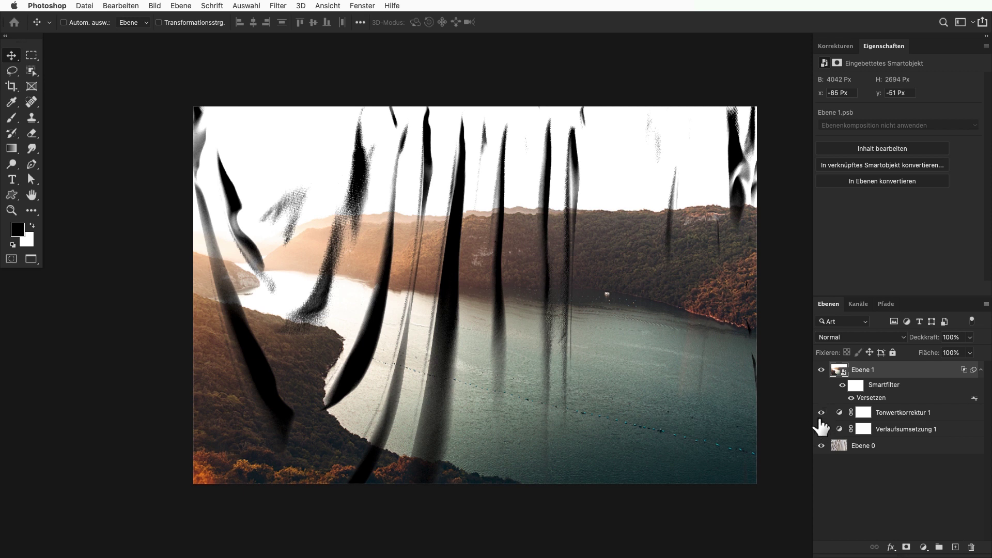
Hide the adjustment layers and widen the underlying blend range so more curtain shows through.
{"action": "left_click", "coordinate": [821, 429]}
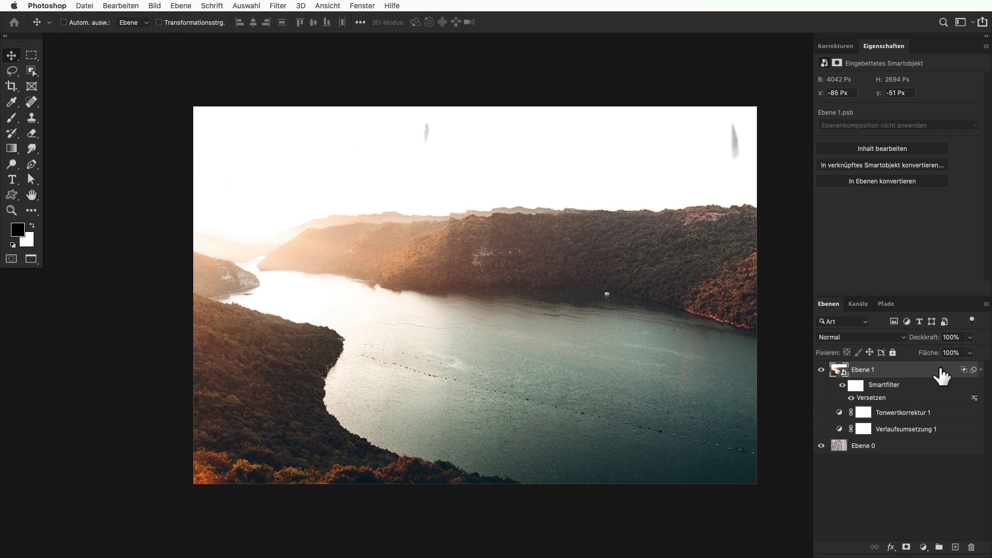
{"action": "double_click", "coordinate": [937, 378]}
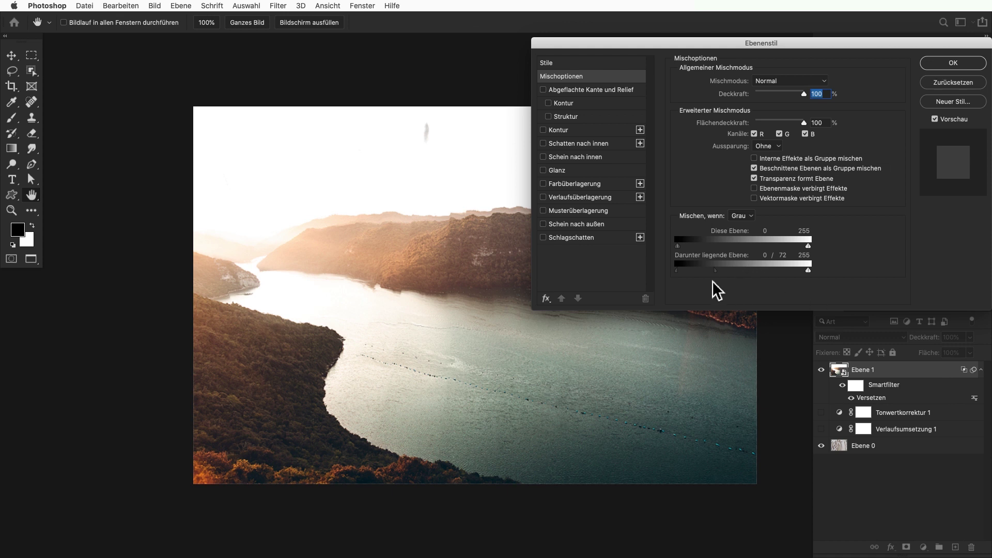
{"action": "left_click_drag", "start_coordinate": [719, 274], "coordinate": [796, 270]}
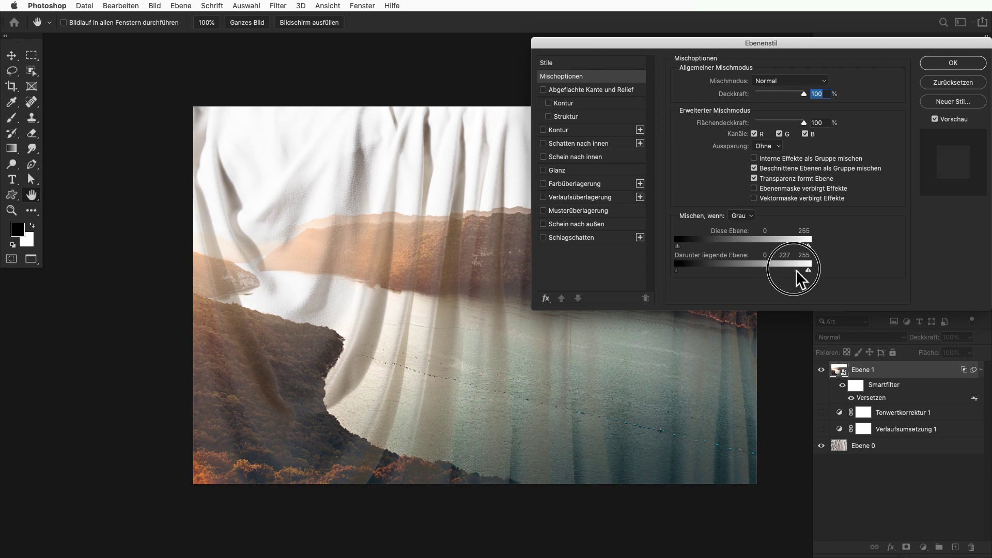
{"action": "left_click", "coordinate": [946, 62]}
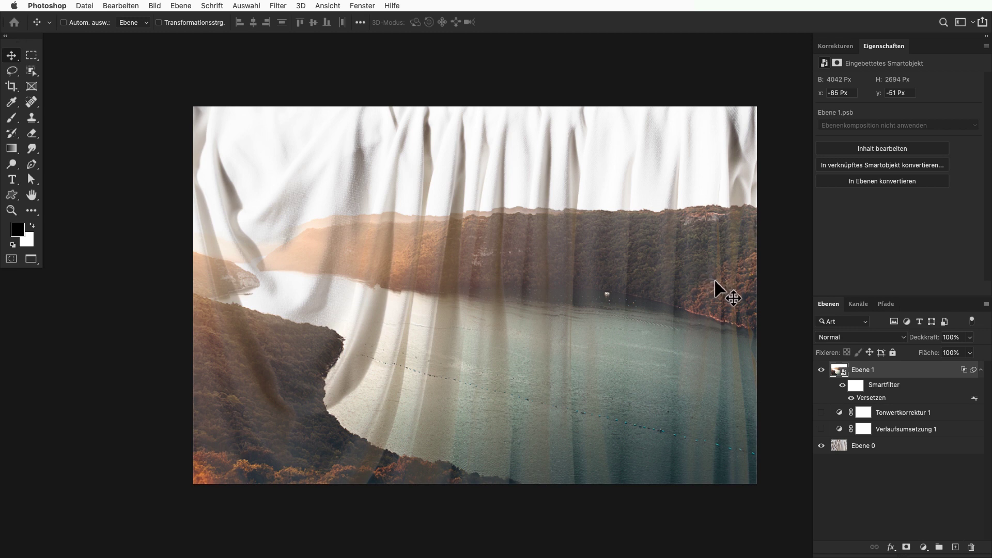
Reset Ebene 1's underlying-layer blend range back to 0–255.
{"action": "double_click", "coordinate": [942, 370]}
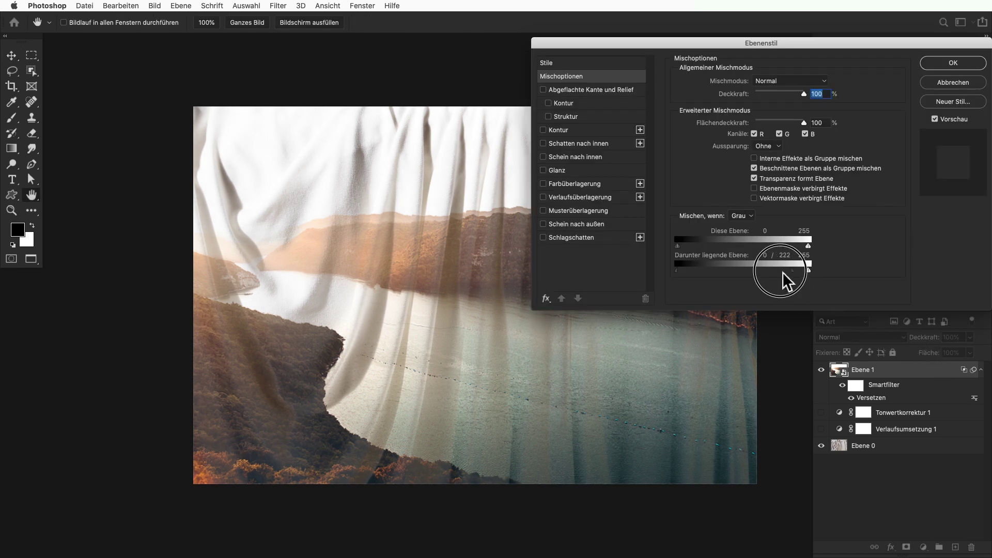
{"action": "left_click_drag", "start_coordinate": [799, 272], "coordinate": [627, 266]}
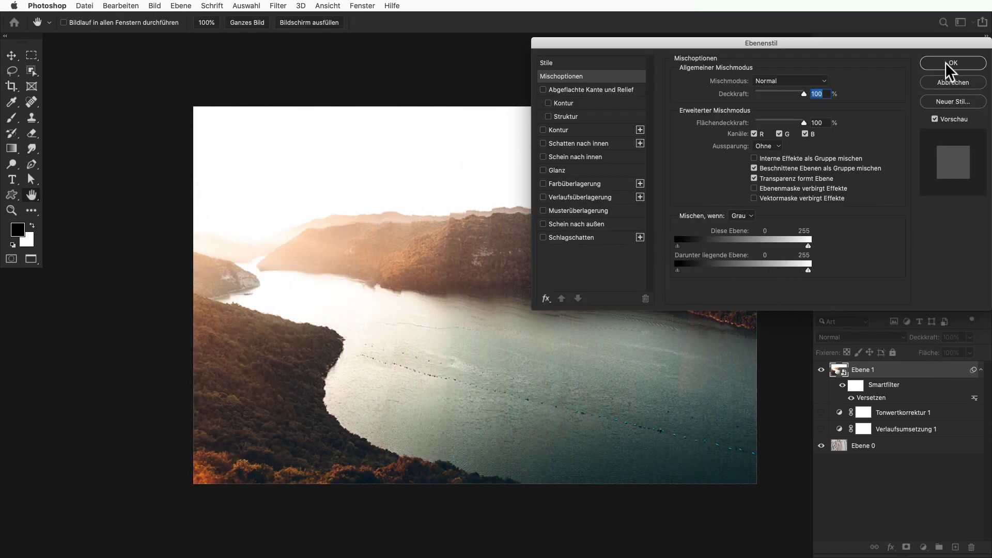
{"action": "left_click", "coordinate": [945, 63]}
Move Ebene 0 above the landscape, make it visible, and set its blend mode to Multiplizieren.
{"action": "left_click", "coordinate": [864, 448]}
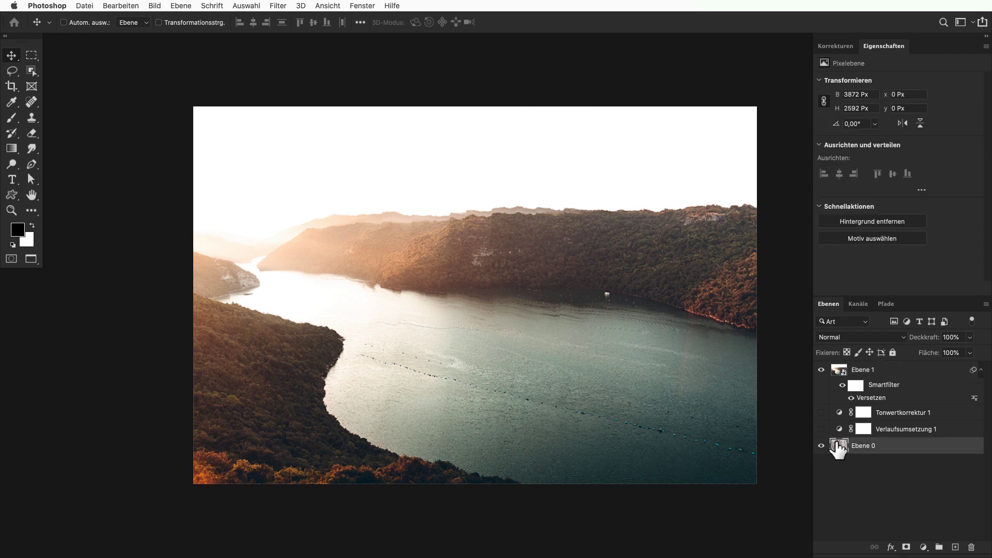
{"action": "mouse_move", "coordinate": [838, 451]}
{"action": "left_mouse_down"}
{"action": "mouse_move", "coordinate": [849, 365]}
{"action": "mouse_move", "coordinate": [862, 375]}
{"action": "left_mouse_up"}
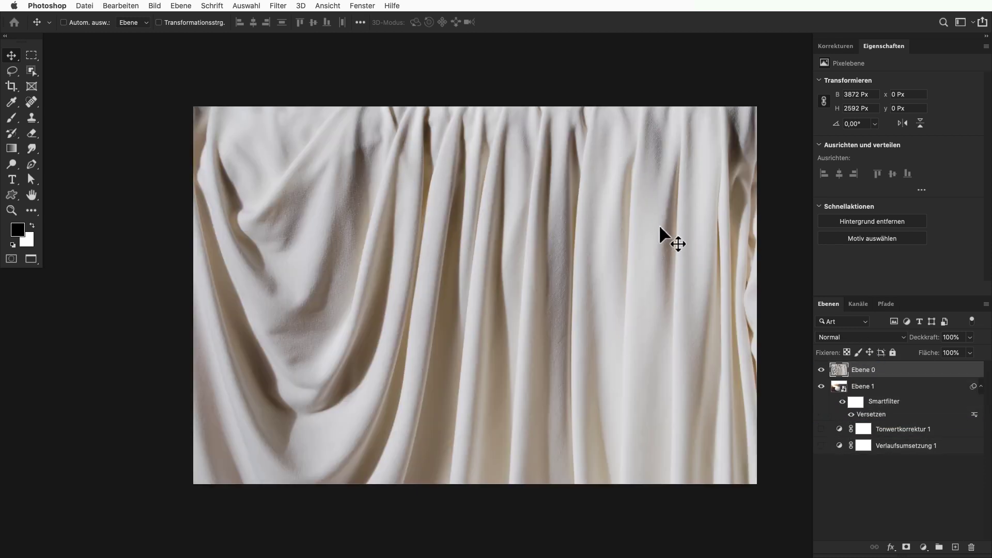
{"action": "left_click", "coordinate": [822, 369]}
{"action": "left_click", "coordinate": [864, 337]}
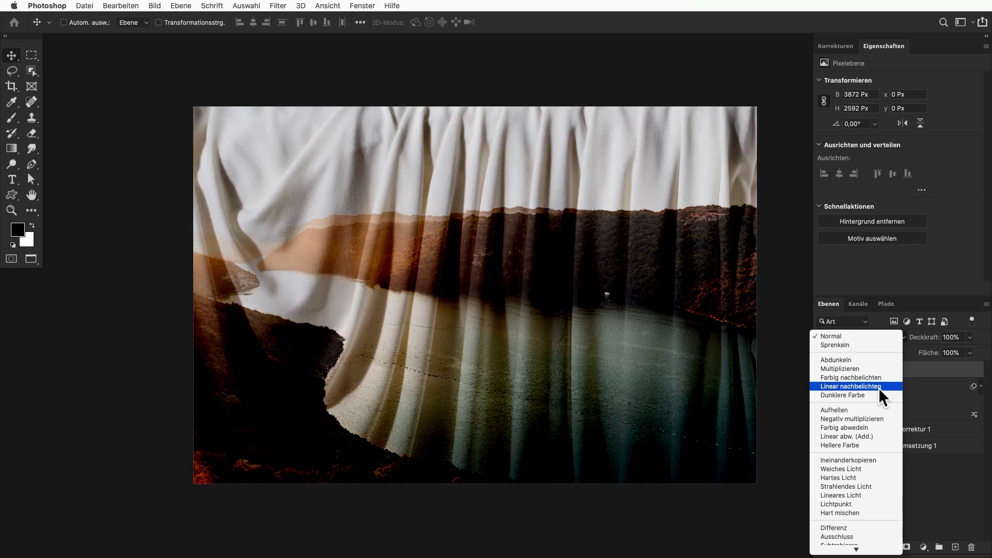
{"action": "left_click", "coordinate": [873, 370]}
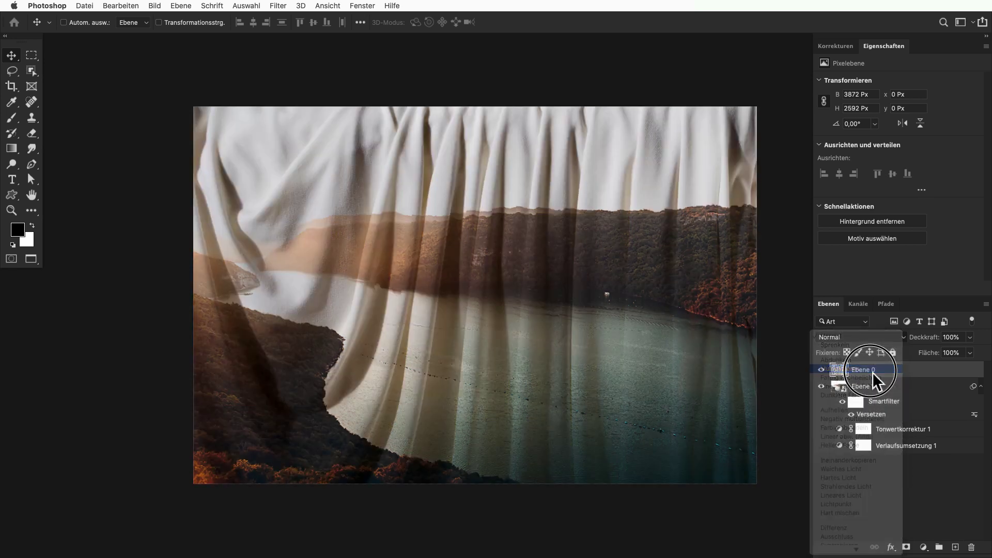
Add a Curves adjustment layer that lifts the shadows from input 43 to output 93.
{"action": "left_click", "coordinate": [850, 47]}
{"action": "left_click", "coordinate": [898, 82]}
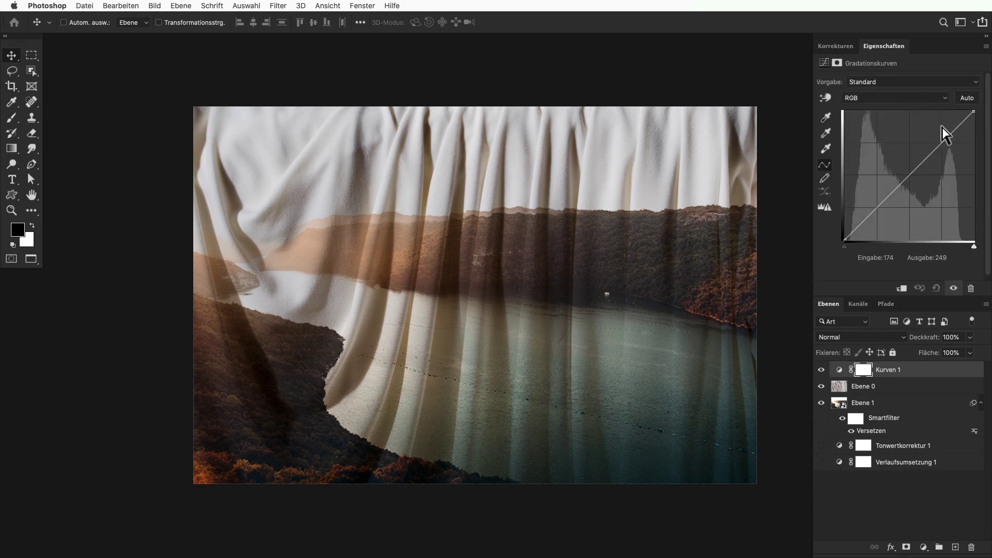
{"action": "left_click_drag", "start_coordinate": [955, 130], "coordinate": [949, 127]}
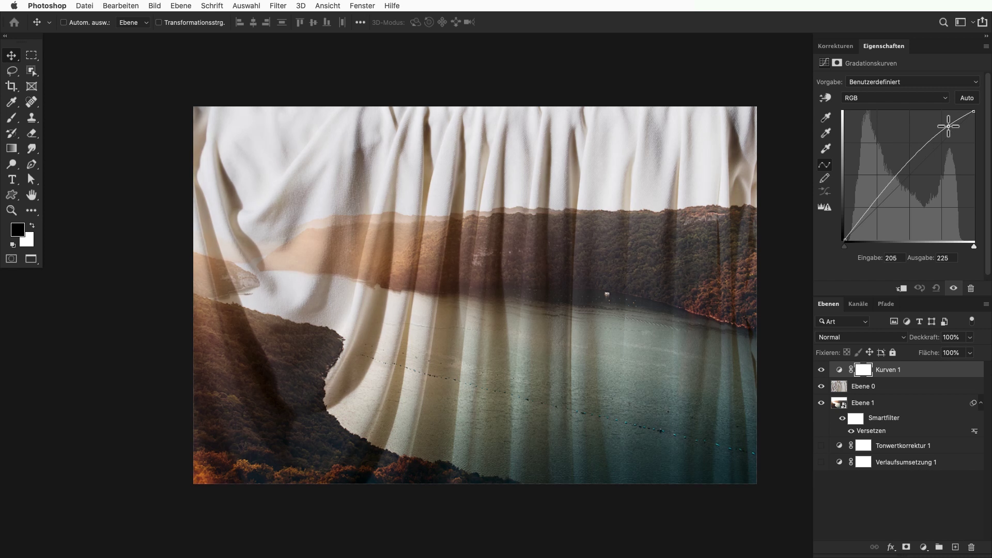
{"action": "left_click_drag", "start_coordinate": [902, 162], "coordinate": [869, 193]}
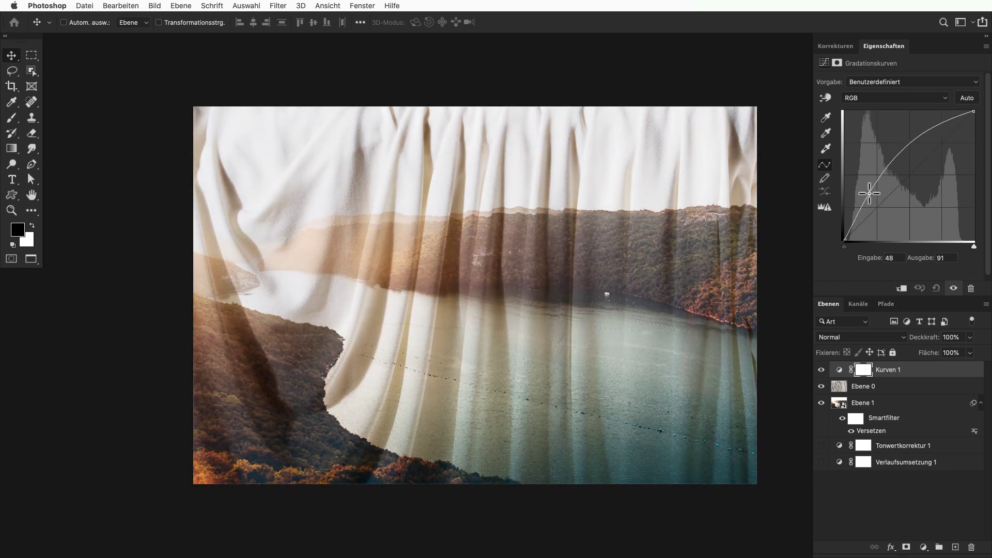
{"action": "left_click_drag", "start_coordinate": [920, 136], "coordinate": [925, 138]}
{"action": "left_click_drag", "start_coordinate": [870, 193], "coordinate": [866, 193]}
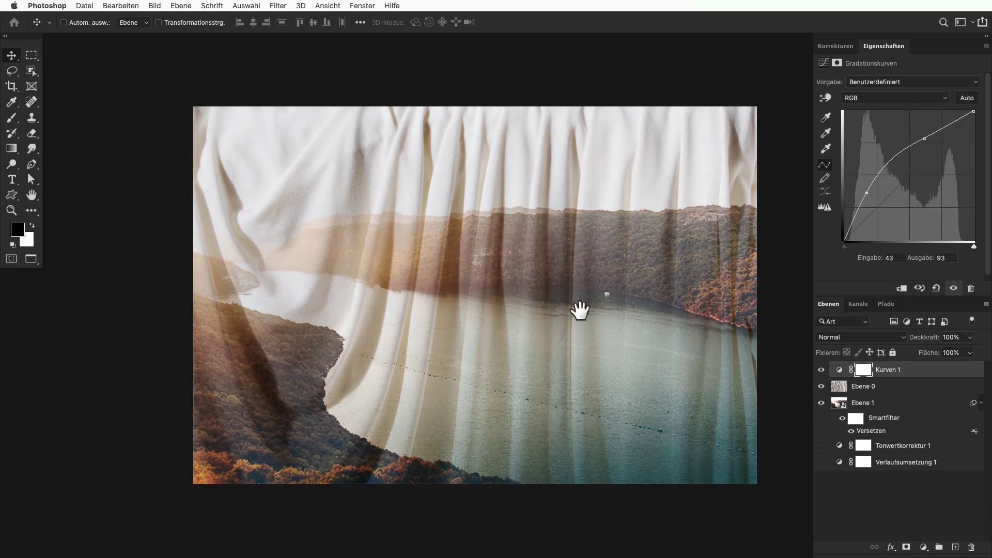
{"action": "scroll", "coordinate": [580, 310], "scroll_direction": "up", "scroll_amount": 2}
{"action": "scroll", "coordinate": [637, 259], "scroll_direction": "up", "scroll_amount": 2}
{"action": "scroll", "coordinate": [624, 259], "scroll_direction": "up", "scroll_amount": 2}
{"action": "scroll", "coordinate": [660, 233], "scroll_direction": "up", "scroll_amount": 2}
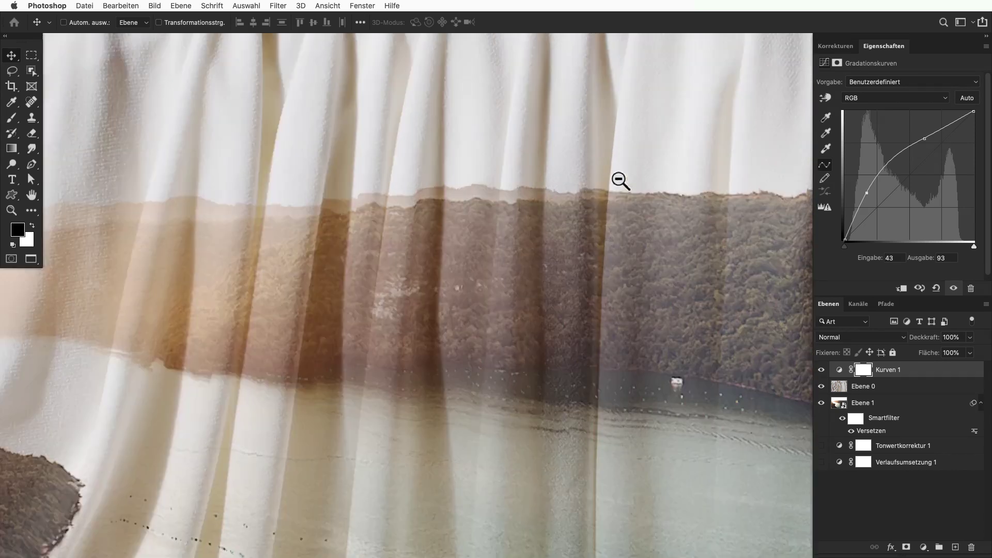
{"action": "scroll", "coordinate": [628, 179], "scroll_direction": "up", "scroll_amount": 2}
{"action": "scroll", "coordinate": [633, 177], "scroll_direction": "down", "scroll_amount": 1}
{"action": "scroll", "coordinate": [629, 177], "scroll_direction": "down", "scroll_amount": 1}
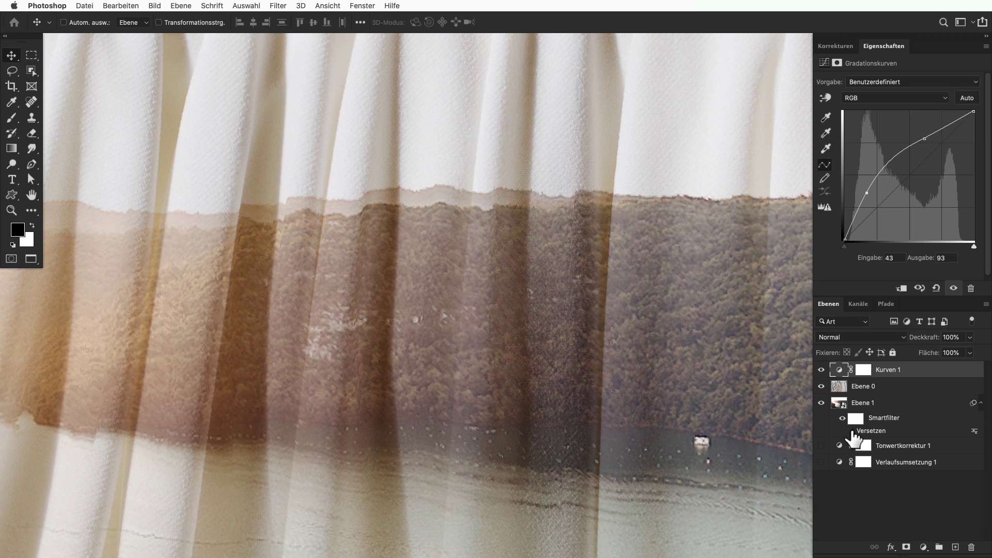
{"action": "left_click", "coordinate": [851, 431]}
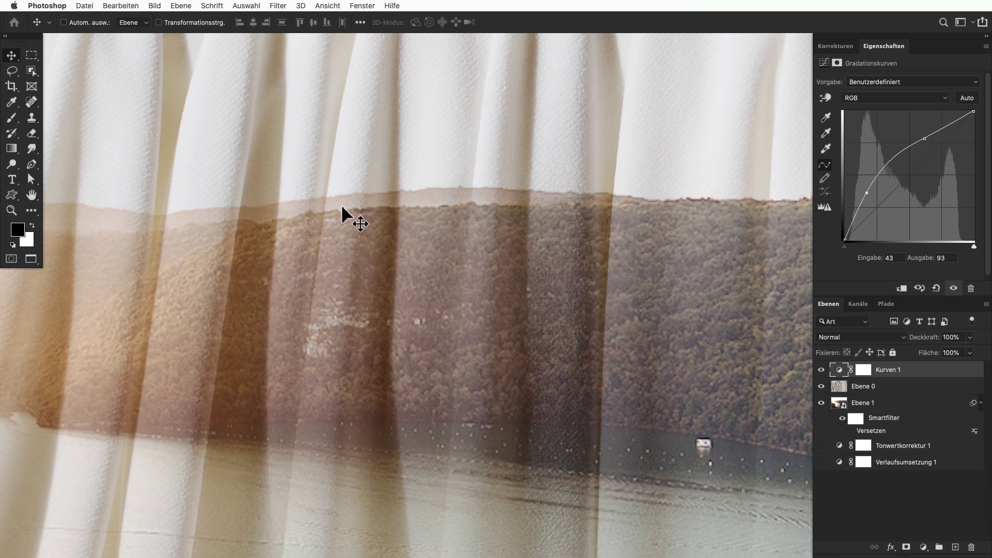
{"action": "left_click", "coordinate": [851, 430]}
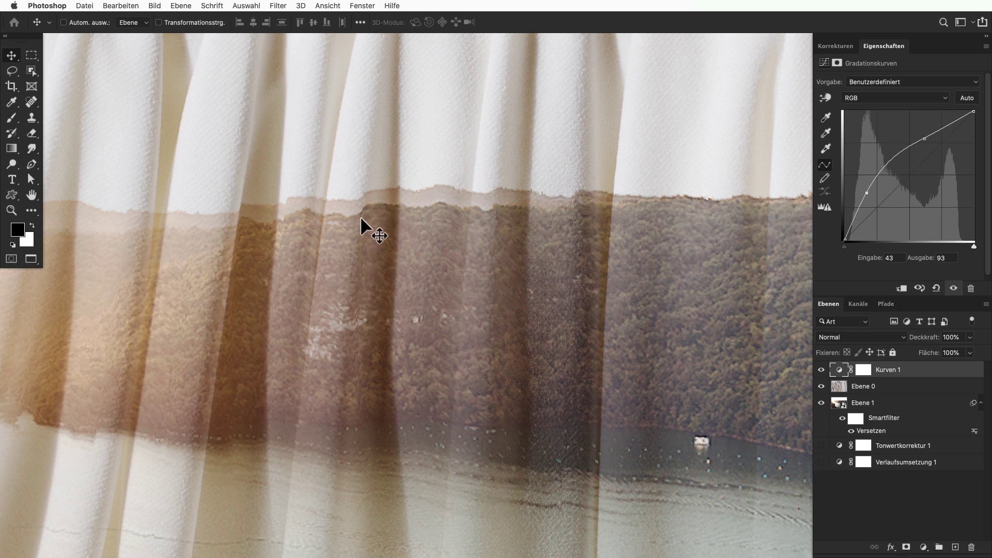
{"action": "left_click_drag", "start_coordinate": [381, 221], "coordinate": [438, 225]}
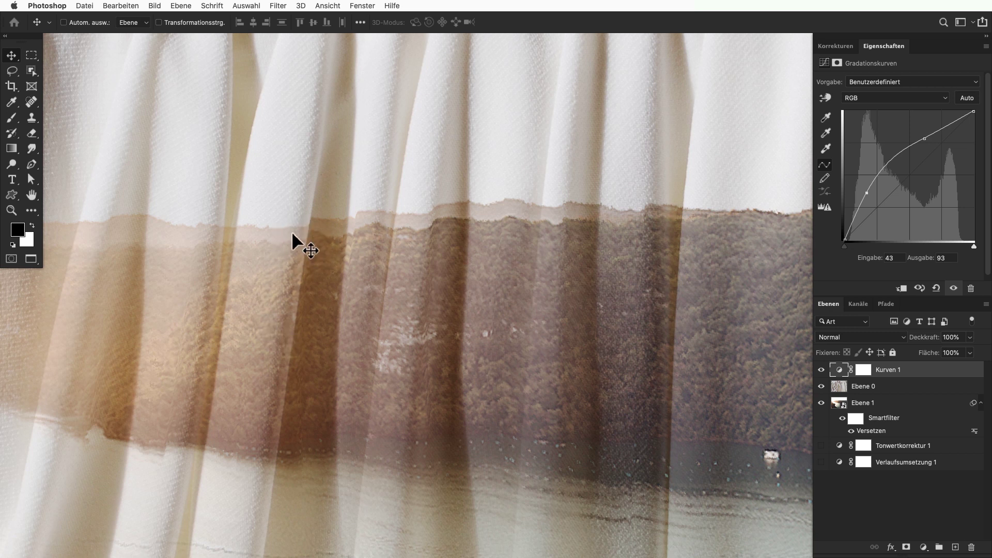
{"action": "left_click", "coordinate": [851, 431]}
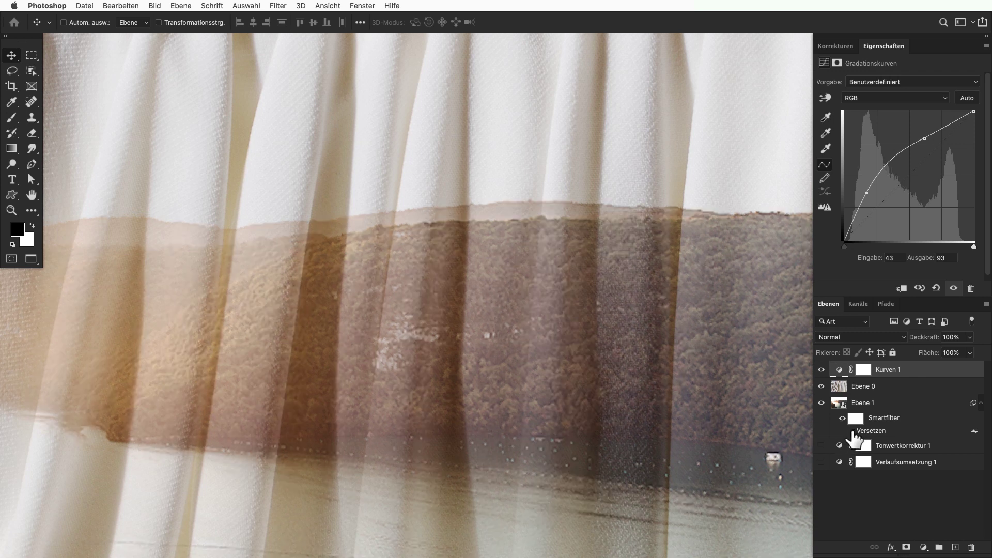
{"action": "left_click", "coordinate": [850, 431]}
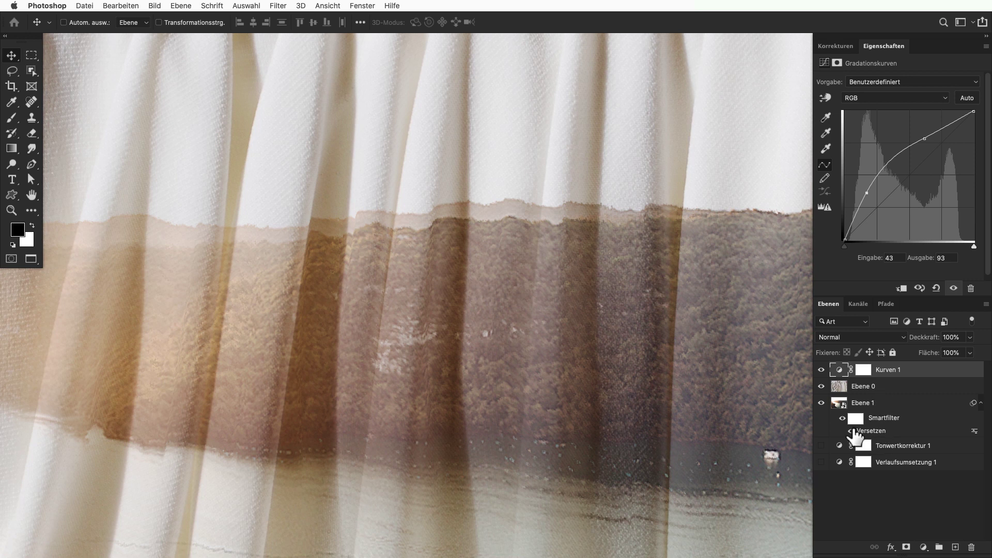
Raise the Displace filter's horizontal scale to 30 and reapply it with matrix.psd.
{"action": "double_click", "coordinate": [874, 431]}
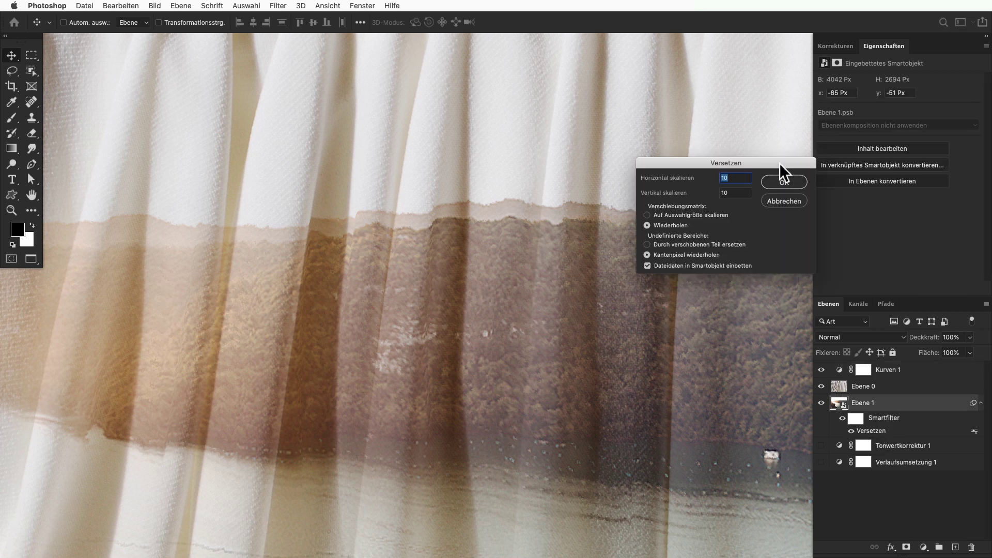
{"action": "type", "text": "30"}
{"action": "left_click", "coordinate": [783, 182]}
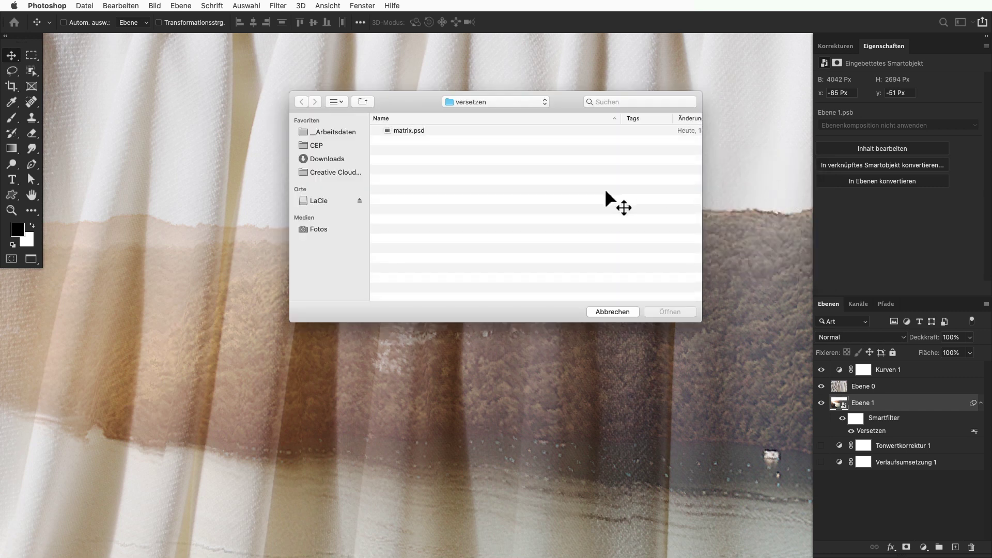
{"action": "left_click", "coordinate": [440, 132]}
{"action": "left_click", "coordinate": [675, 312]}
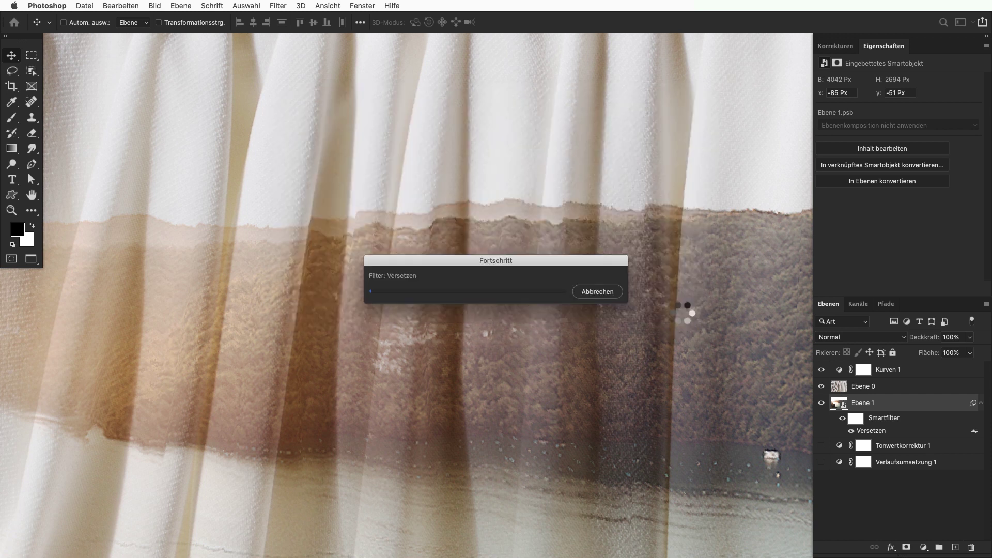
Pan and zoom out to inspect the hillside warped along the fabric folds.
{"action": "scroll", "coordinate": [677, 280], "scroll_direction": "right", "scroll_amount": 5}
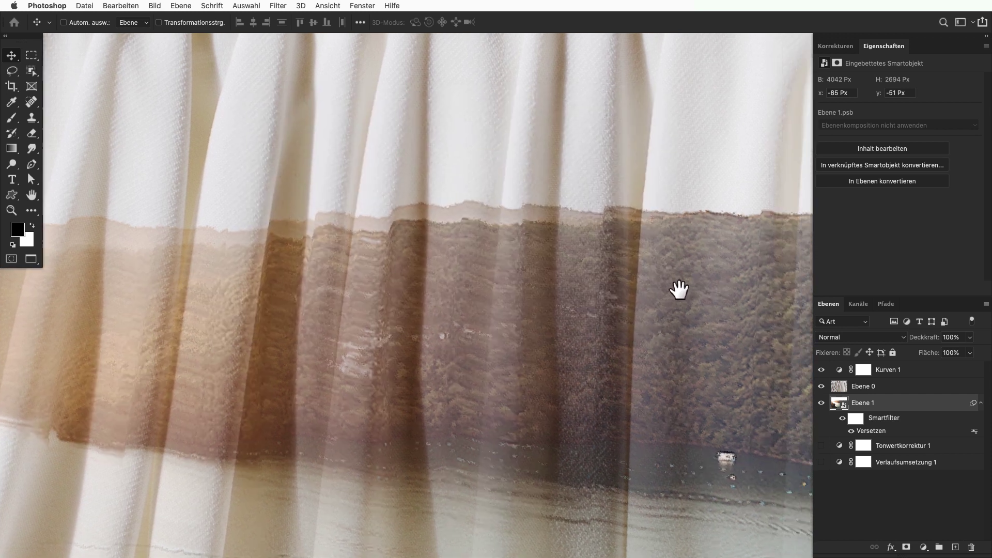
{"action": "scroll", "coordinate": [677, 296], "scroll_direction": "left", "scroll_amount": 1}
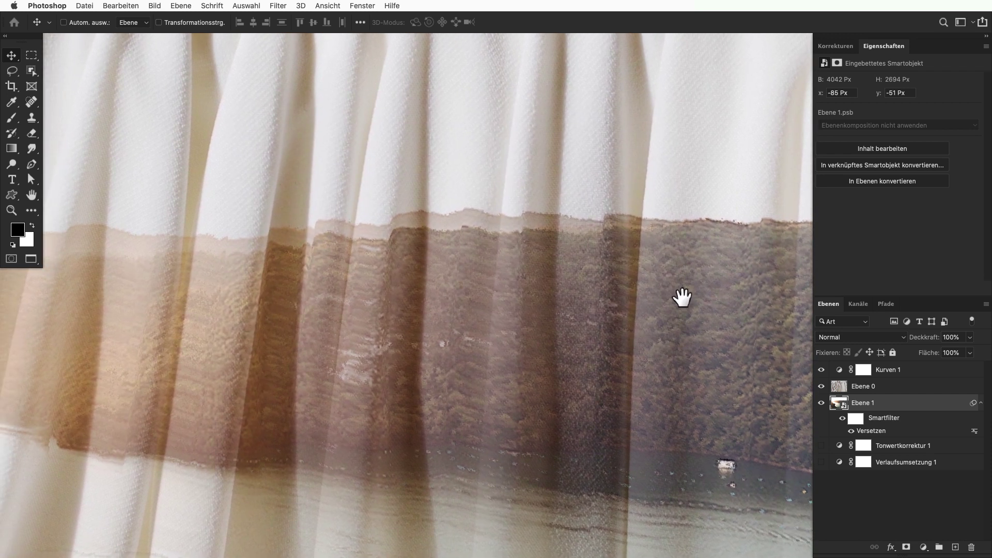
{"action": "scroll", "coordinate": [692, 292], "scroll_direction": "left", "scroll_amount": 3}
{"action": "scroll", "coordinate": [677, 291], "scroll_direction": "left", "scroll_amount": 3}
{"action": "scroll", "coordinate": [674, 291], "scroll_direction": "left", "scroll_amount": 1}
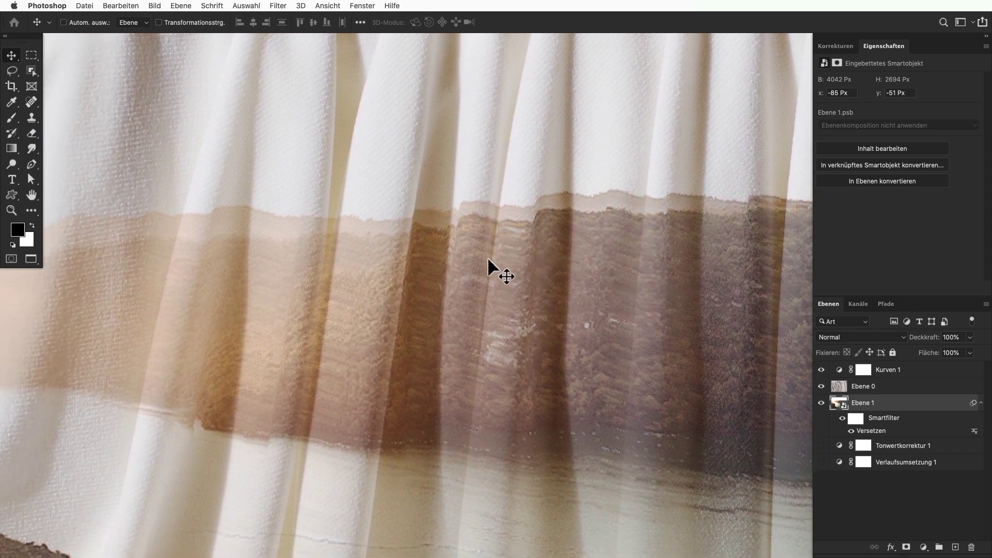
{"action": "left_click", "coordinate": [490, 276], "text": "alt"}
{"action": "scroll", "coordinate": [394, 313], "scroll_direction": "right", "scroll_amount": 10}
{"action": "scroll", "coordinate": [572, 280], "scroll_direction": "right", "scroll_amount": 3}
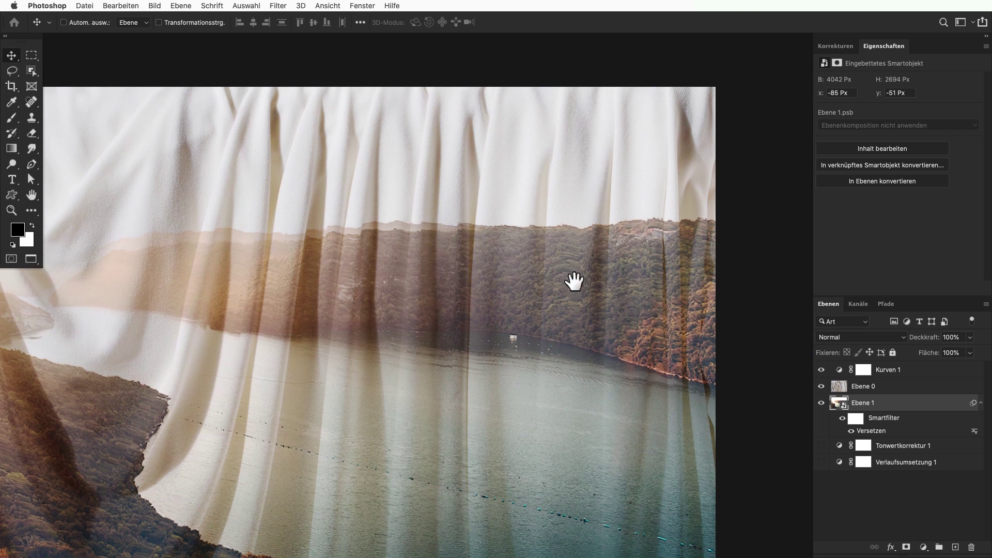
{"action": "scroll", "coordinate": [553, 240], "scroll_direction": "right", "scroll_amount": 5}
{"action": "scroll", "coordinate": [554, 240], "scroll_direction": "up", "scroll_amount": 3}
{"action": "scroll", "coordinate": [595, 233], "scroll_direction": "up", "scroll_amount": 3}
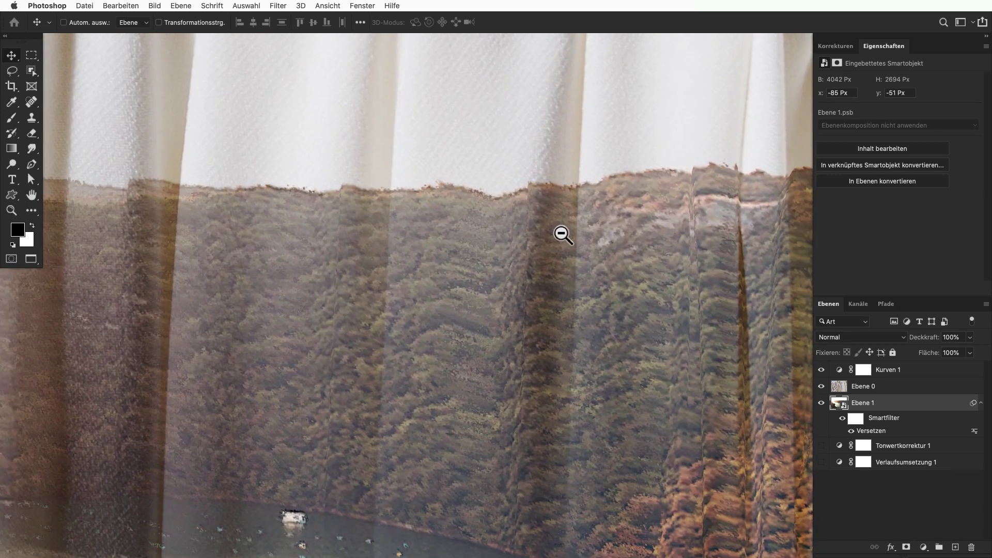
{"action": "scroll", "coordinate": [560, 230], "scroll_direction": "down", "scroll_amount": 1}
{"action": "left_click", "coordinate": [537, 234], "text": "alt"}
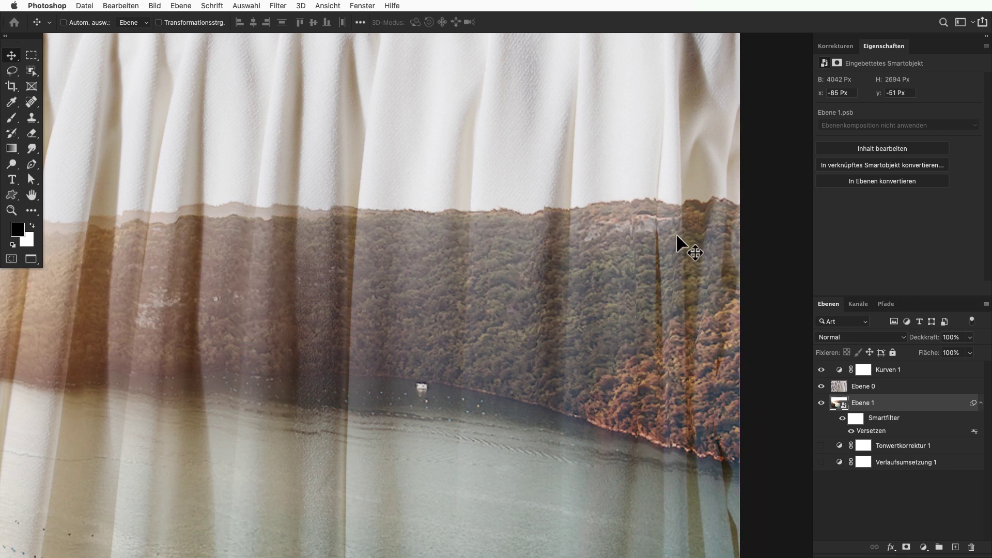
Raise the Versetzen smart filter's scaling and reapply it with matrix.psd as the map.
{"action": "double_click", "coordinate": [883, 430]}
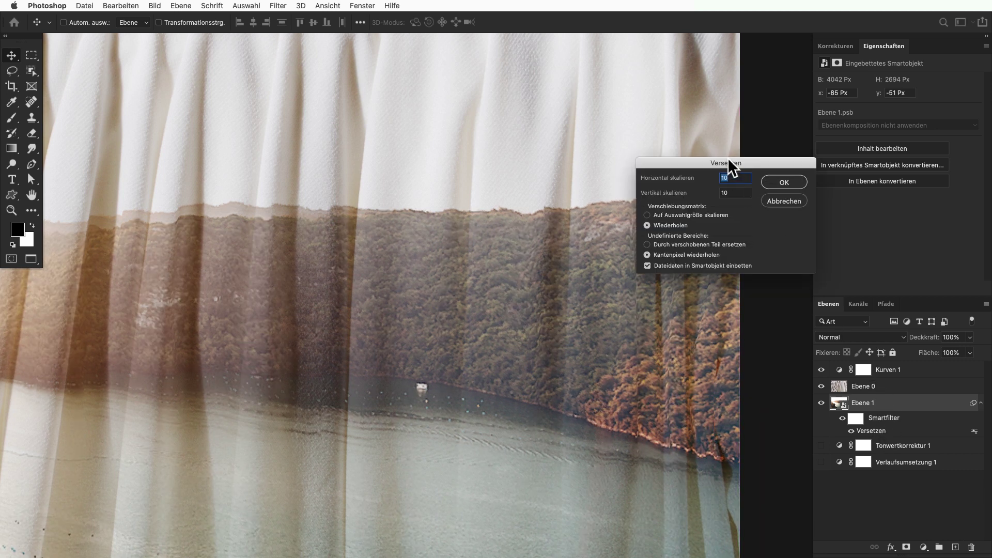
{"action": "type", "text": "1"}
{"action": "left_click", "coordinate": [776, 184]}
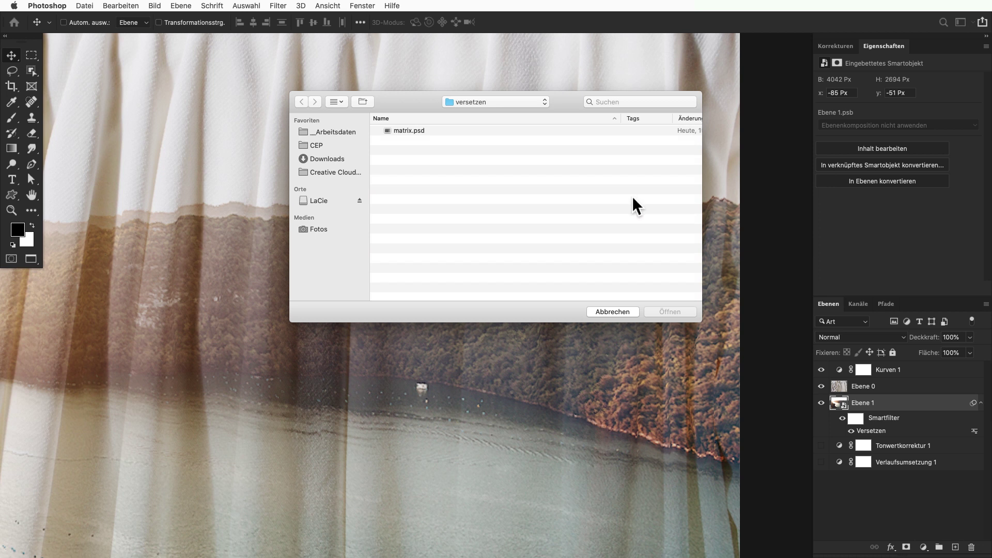
{"action": "left_click", "coordinate": [569, 132]}
{"action": "left_click", "coordinate": [690, 311]}
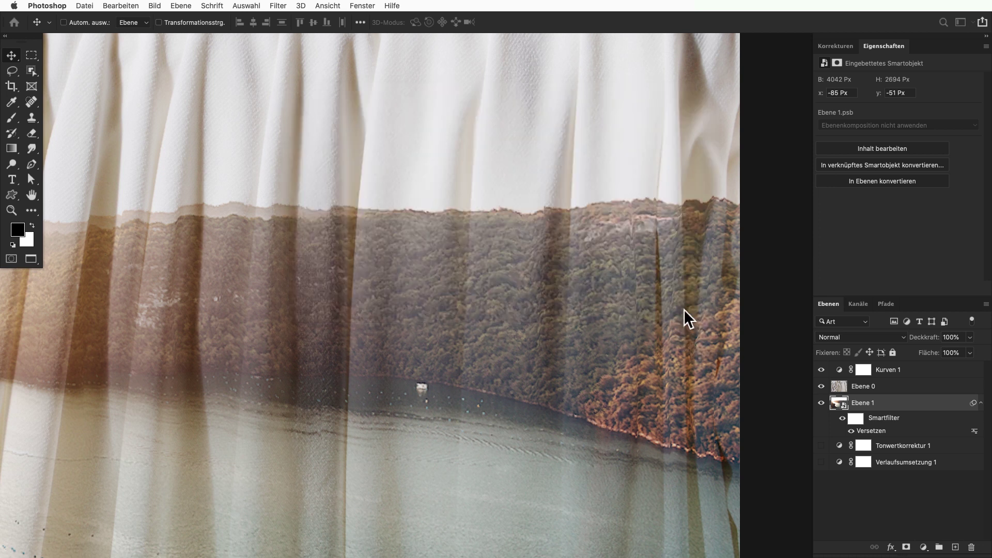
Inspect the stronger warp, then undo to compare the displacement before and after.
{"action": "left_click_drag", "start_coordinate": [567, 212], "coordinate": [703, 195]}
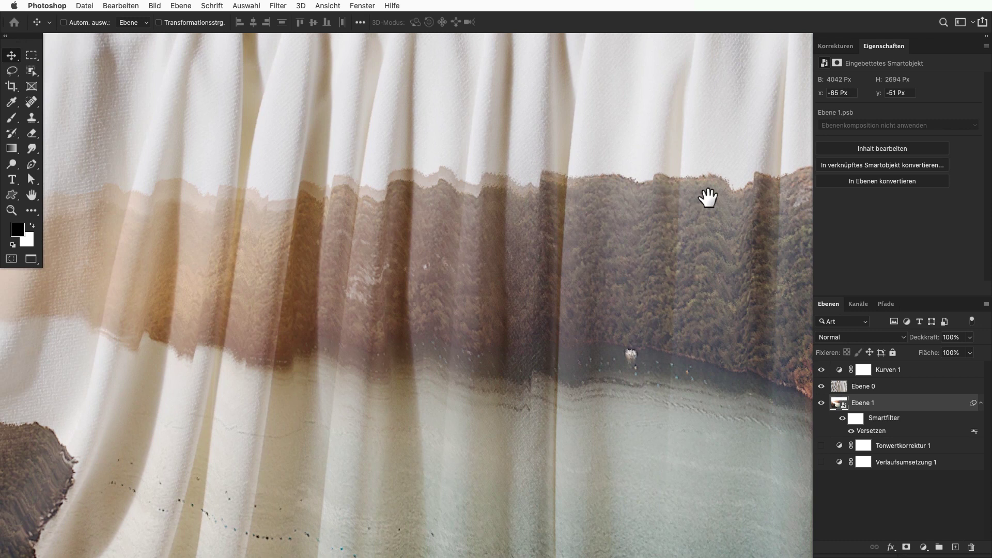
{"action": "scroll", "coordinate": [608, 208], "scroll_direction": "down", "scroll_amount": 3}
{"action": "scroll", "coordinate": [594, 206], "scroll_direction": "down", "scroll_amount": 3}
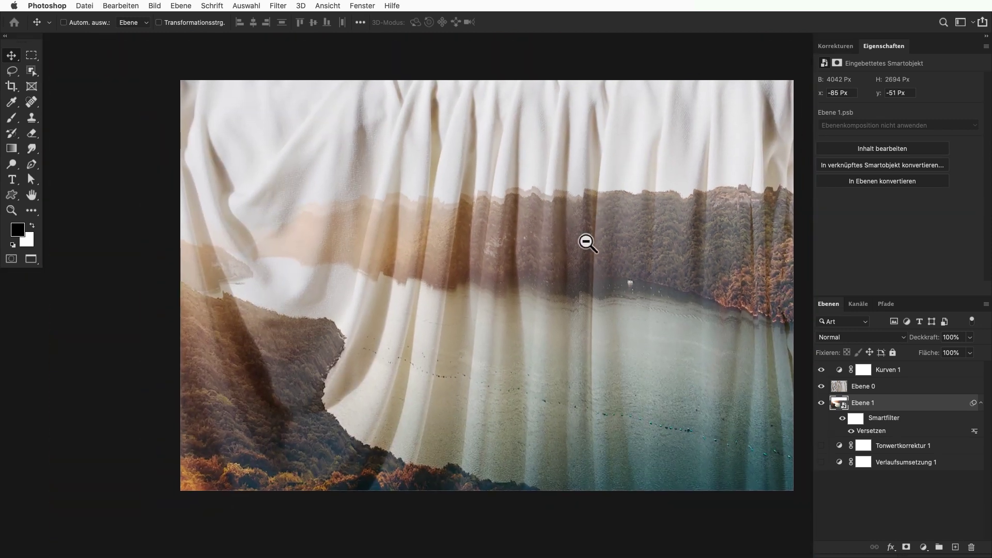
{"action": "scroll", "coordinate": [586, 239], "scroll_direction": "up", "scroll_amount": 1}
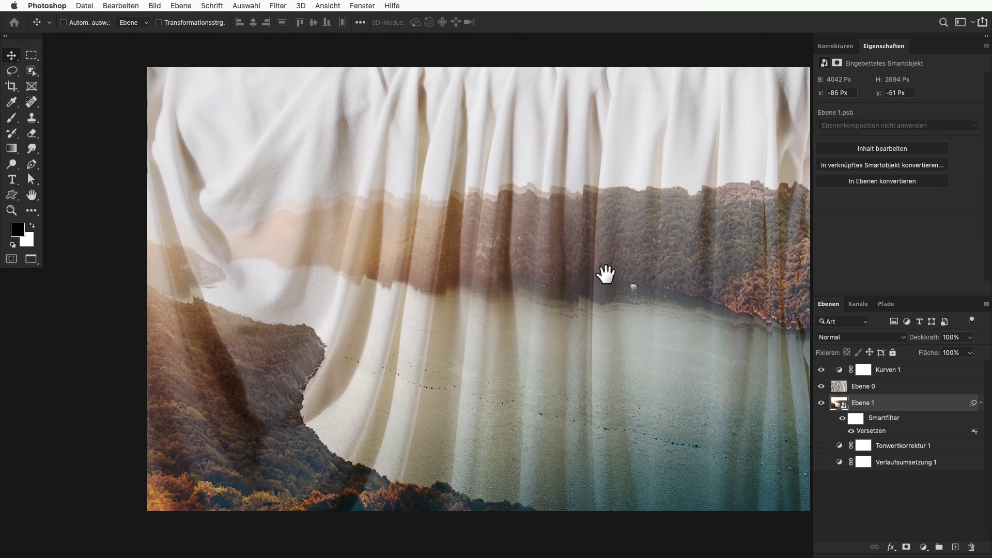
{"action": "left_click_drag", "start_coordinate": [602, 272], "coordinate": [626, 268]}
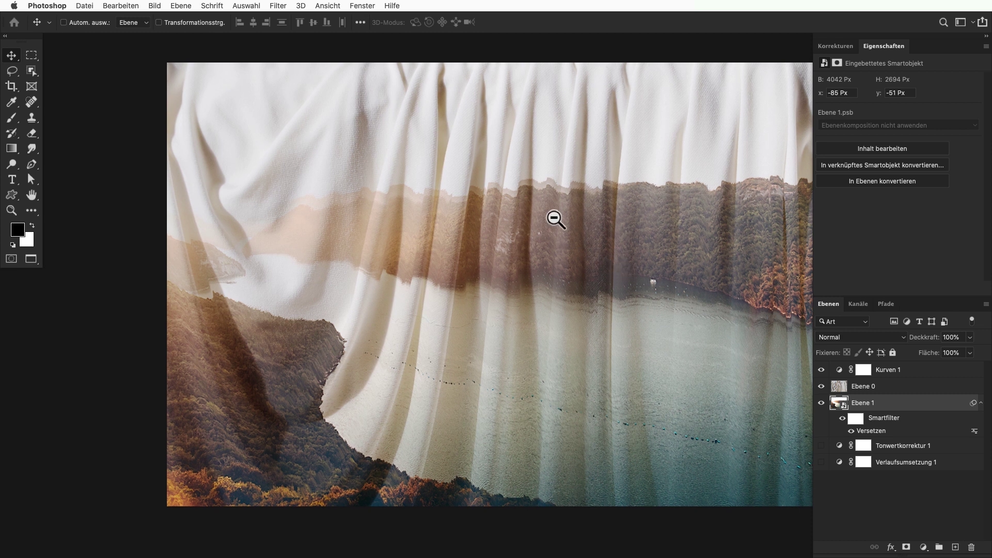
{"action": "scroll", "coordinate": [557, 209], "scroll_direction": "up", "scroll_amount": 3}
{"action": "key", "text": "ctrl+z"}
{"action": "key", "text": "ctrl+z"}
{"action": "key", "text": "ctrl+z"}
{"action": "key", "text": "ctrl+z"}
{"action": "key", "text": "ctrl+z"}
{"action": "key", "text": "ctrl+z"}
{"action": "key", "text": "ctrl+z"}
{"action": "key", "text": "ctrl+z"}
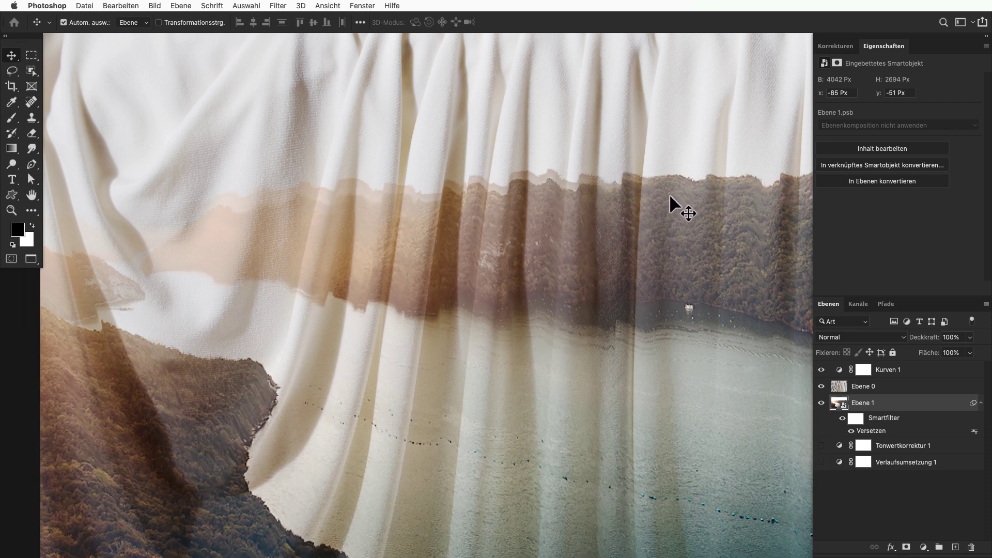
{"action": "key", "text": "ctrl+z"}
{"action": "key", "text": "ctrl+z"}
{"action": "key", "text": "ctrl+z"}
{"action": "key", "text": "ctrl+z"}
{"action": "key", "text": "ctrl+z"}
{"action": "key", "text": "ctrl+z"}
Reapply Versetzen with a lower Vertikal skalieren value (2) using matrix.psd.
{"action": "double_click", "coordinate": [873, 431]}
{"action": "type", "text": "20"}
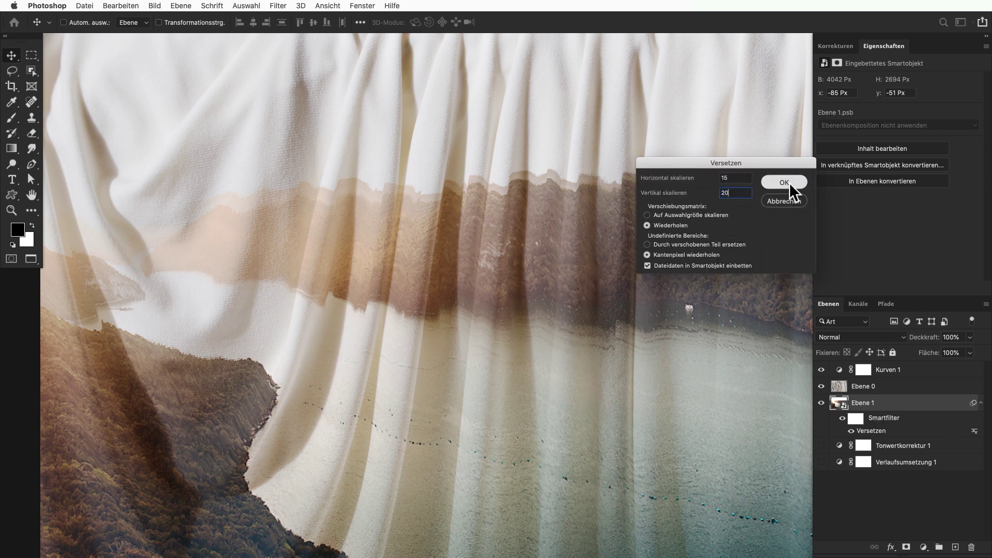
{"action": "left_click", "coordinate": [787, 184]}
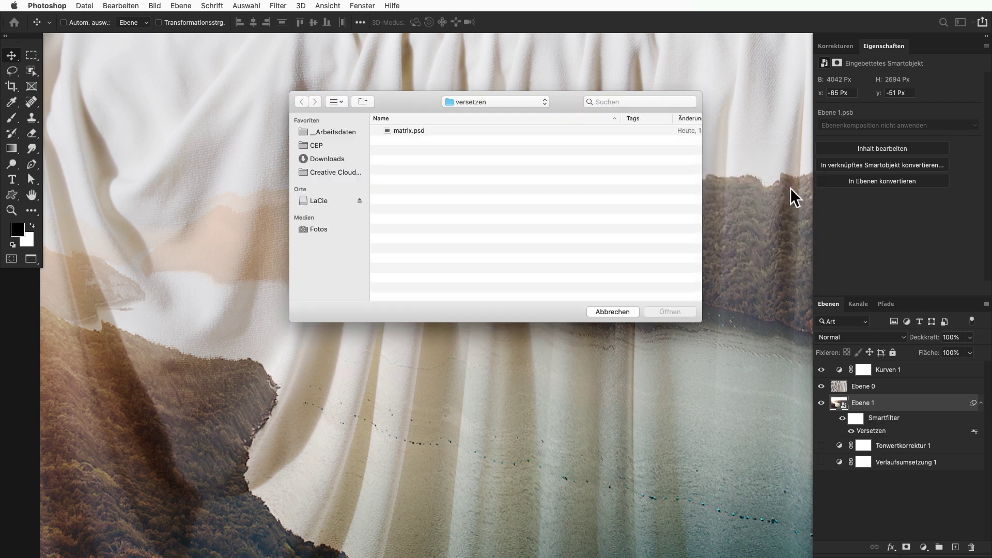
{"action": "left_click", "coordinate": [620, 131]}
{"action": "double_click", "coordinate": [620, 132]}
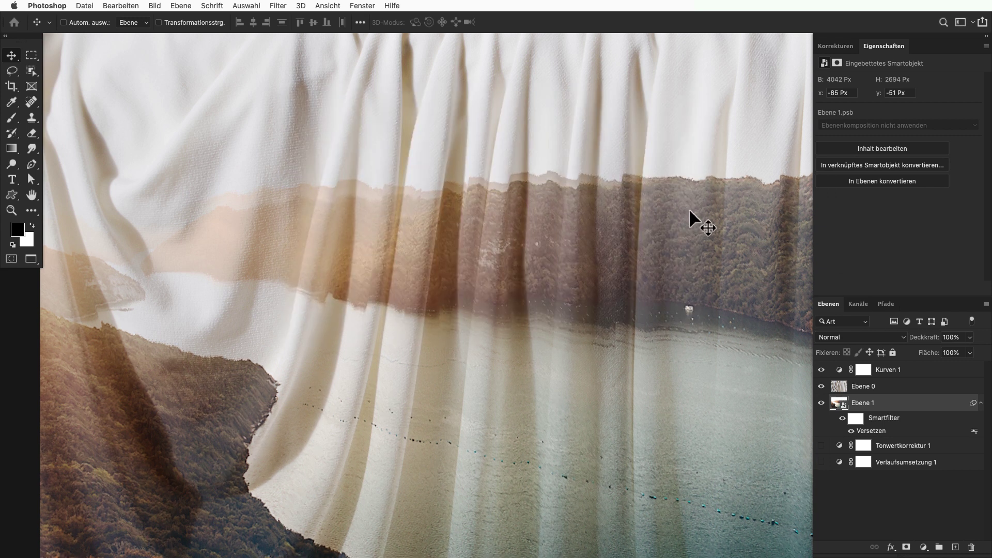
Hide the Kurven 1 and Ebene 0 layers to inspect the displaced lake alone.
{"action": "left_click_drag", "start_coordinate": [713, 229], "coordinate": [582, 221]}
{"action": "scroll", "coordinate": [583, 221], "scroll_direction": "down", "scroll_amount": 5}
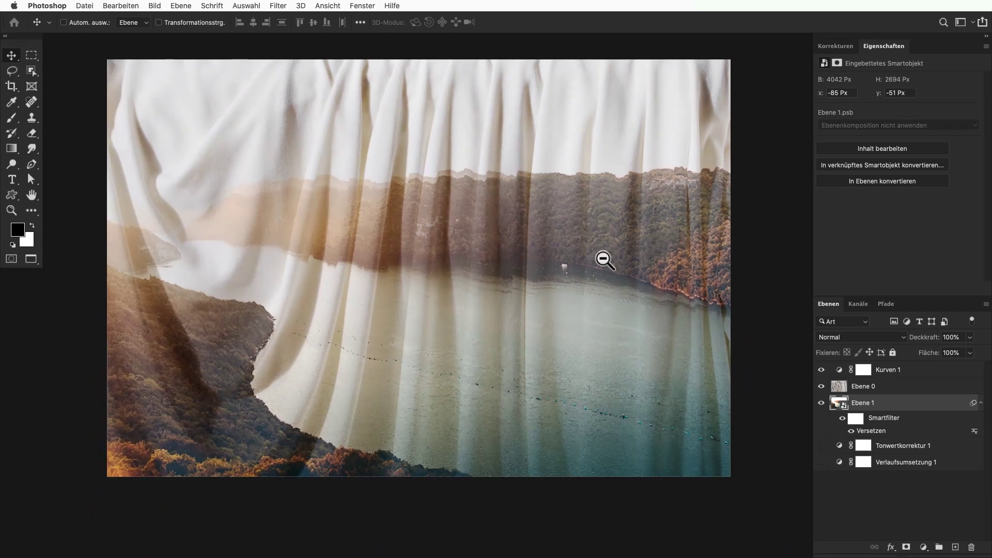
{"action": "scroll", "coordinate": [605, 257], "scroll_direction": "up", "scroll_amount": 2}
{"action": "left_click_drag", "start_coordinate": [609, 257], "coordinate": [667, 250]}
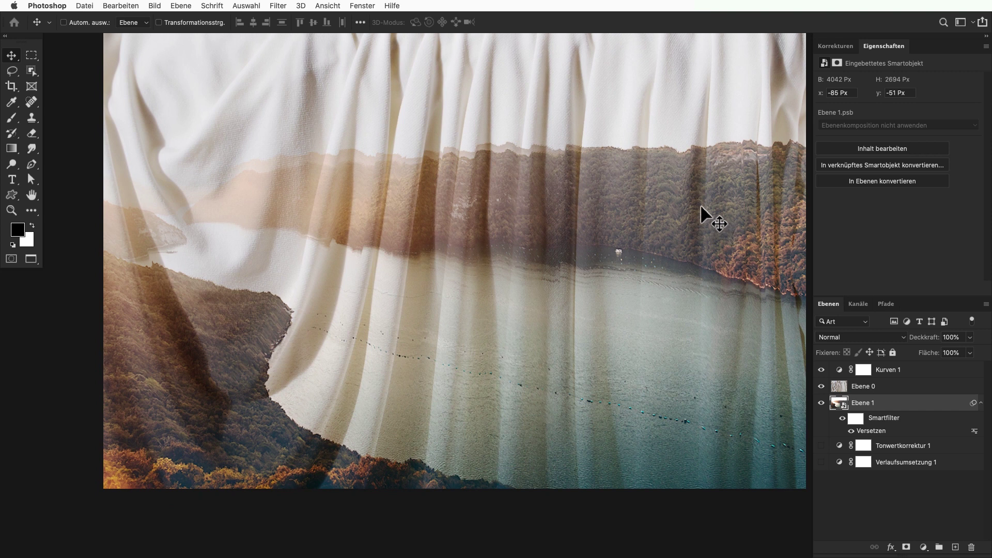
{"action": "left_click_drag", "start_coordinate": [700, 221], "coordinate": [696, 259]}
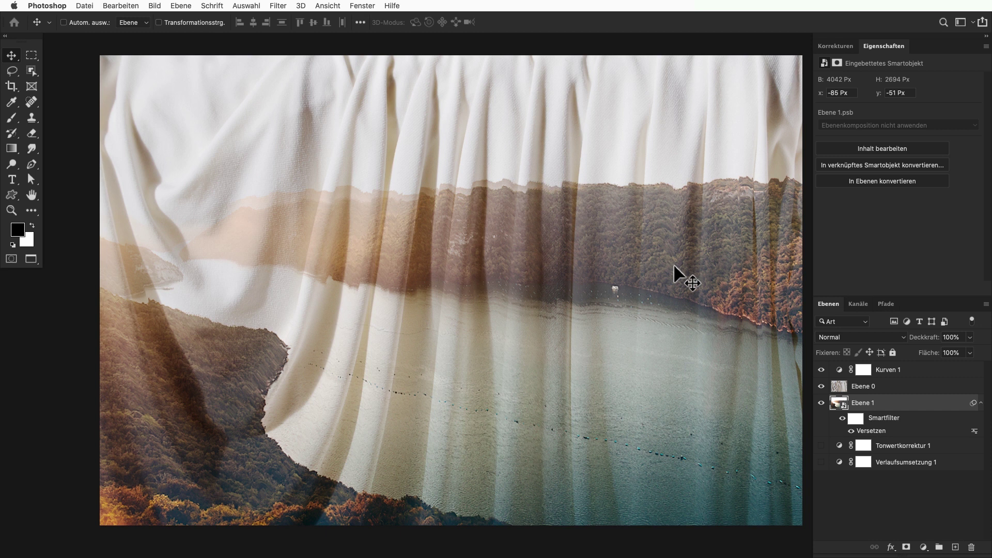
{"action": "scroll", "coordinate": [674, 264], "scroll_direction": "down", "scroll_amount": 2}
{"action": "left_click_drag", "start_coordinate": [821, 370], "coordinate": [822, 386]}
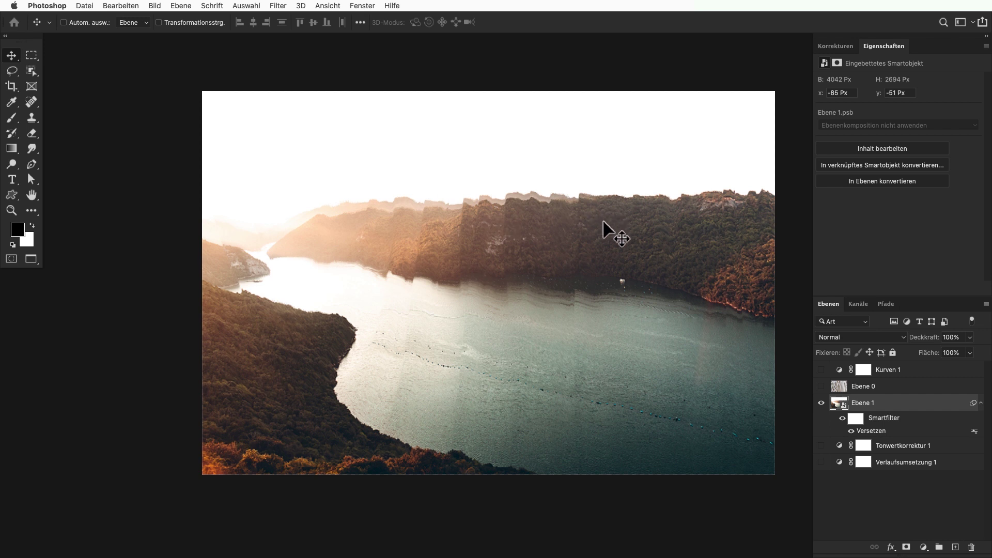
Turn Ebene 0 and Kurven 1 back on and review the full rippled composite.
{"action": "left_click", "coordinate": [821, 387]}
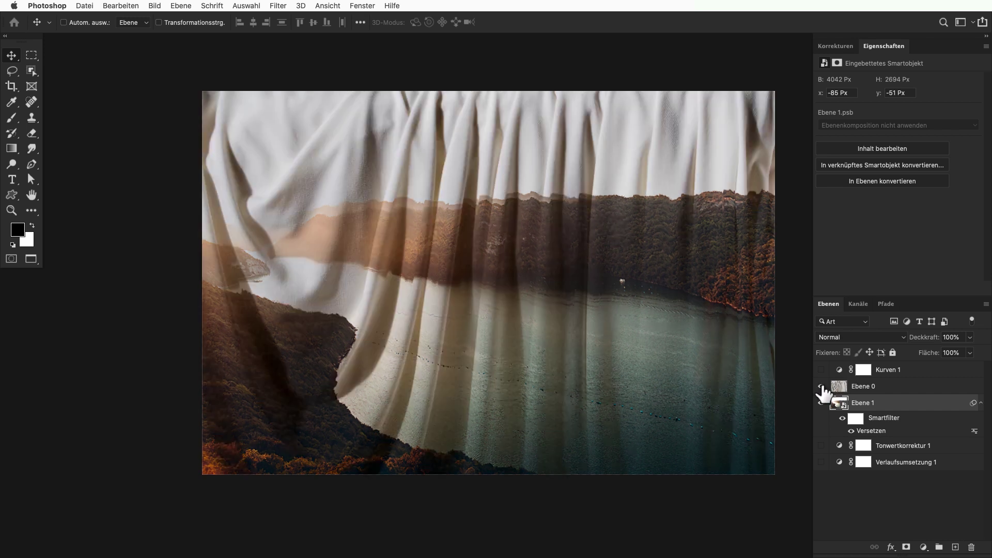
{"action": "left_click", "coordinate": [821, 370]}
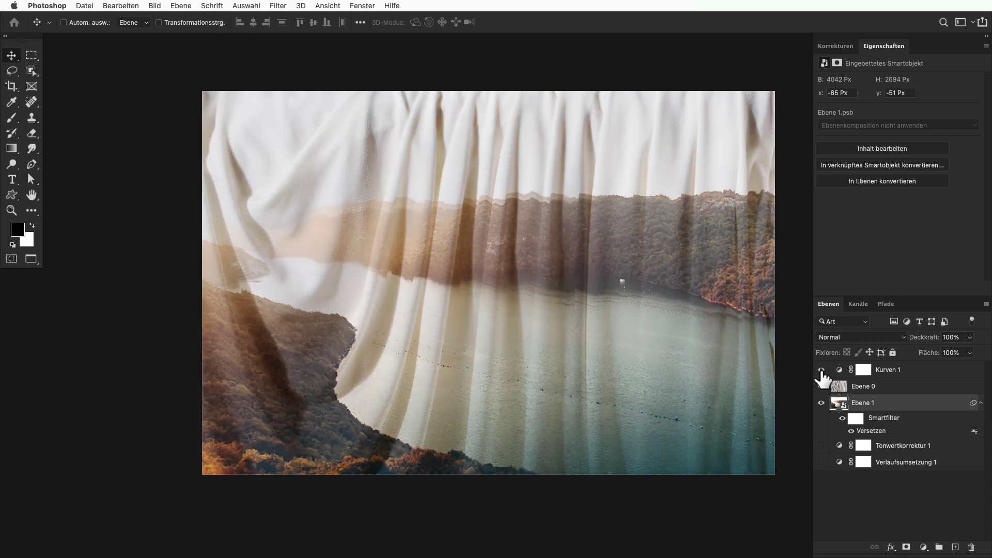
{"action": "scroll", "coordinate": [667, 157], "scroll_direction": "up", "scroll_amount": 3}
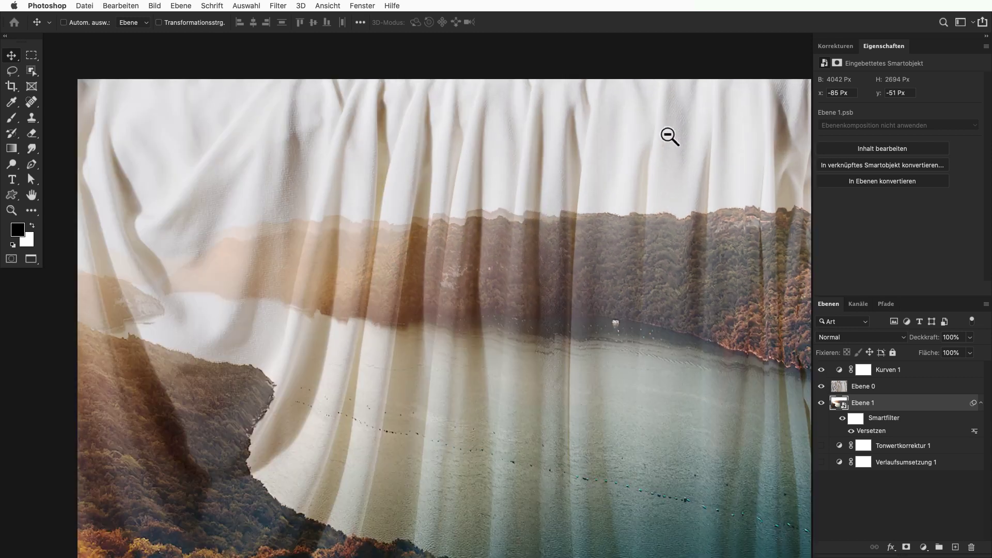
{"action": "scroll", "coordinate": [682, 137], "scroll_direction": "up", "scroll_amount": 2}
{"action": "scroll", "coordinate": [696, 136], "scroll_direction": "down", "scroll_amount": 1}
{"action": "scroll", "coordinate": [615, 276], "scroll_direction": "down", "scroll_amount": 3}
{"action": "scroll", "coordinate": [547, 277], "scroll_direction": "down", "scroll_amount": 2}
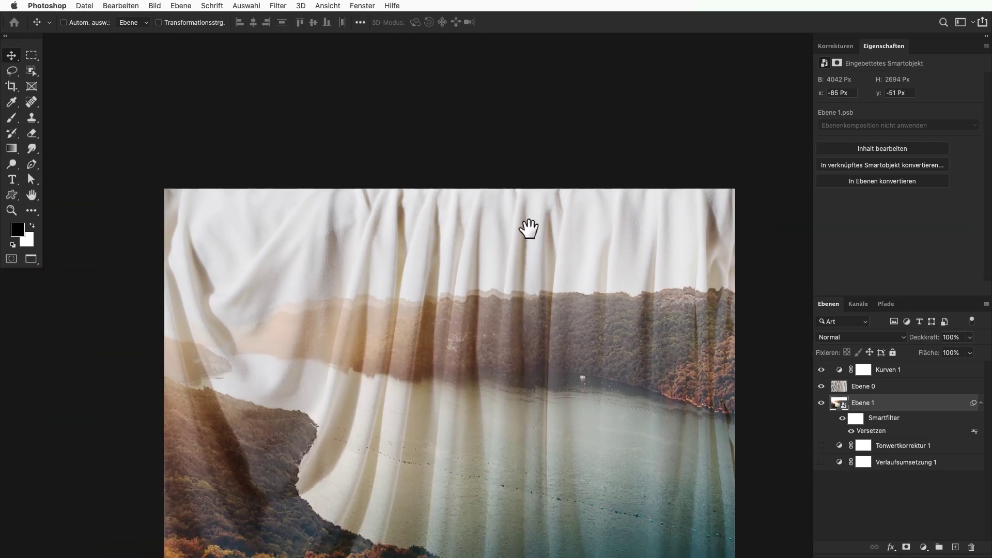
{"action": "scroll", "coordinate": [537, 276], "scroll_direction": "up", "scroll_amount": 2}
{"action": "scroll", "coordinate": [514, 267], "scroll_direction": "up", "scroll_amount": 2}
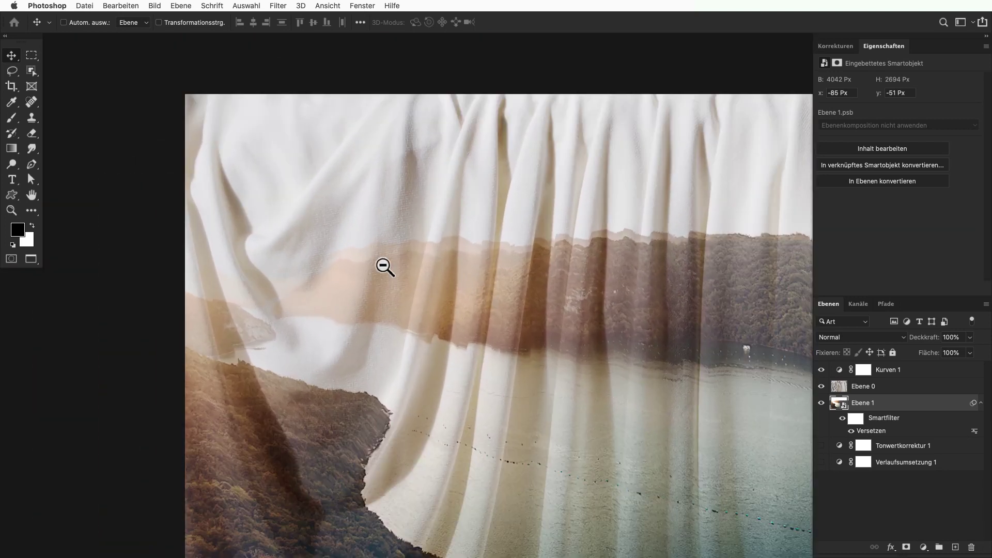
{"action": "scroll", "coordinate": [403, 267], "scroll_direction": "up", "scroll_amount": 2}
{"action": "scroll", "coordinate": [408, 318], "scroll_direction": "down", "scroll_amount": 2}
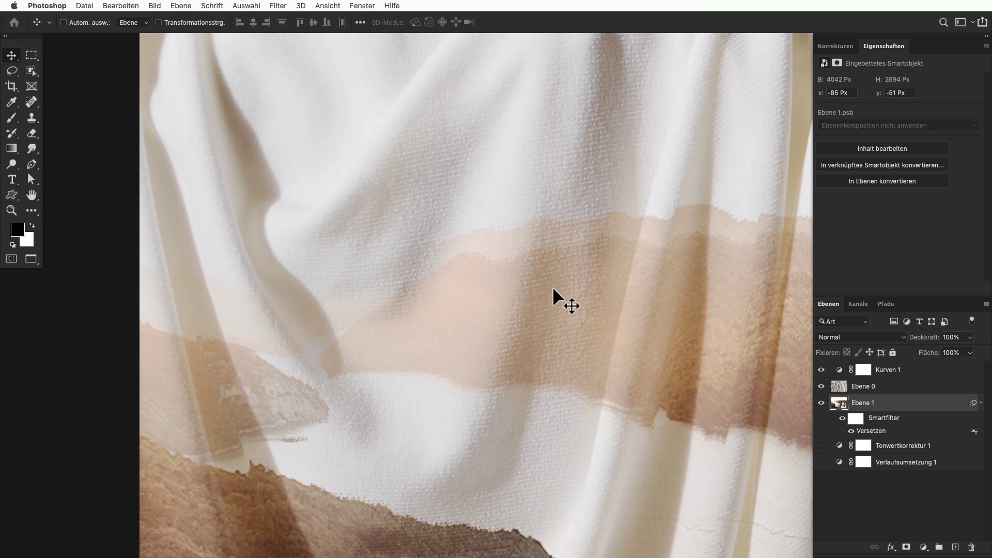
{"action": "scroll", "coordinate": [555, 328], "scroll_direction": "down", "scroll_amount": 2}
{"action": "scroll", "coordinate": [534, 325], "scroll_direction": "down", "scroll_amount": 2}
{"action": "scroll", "coordinate": [498, 321], "scroll_direction": "down", "scroll_amount": 1}
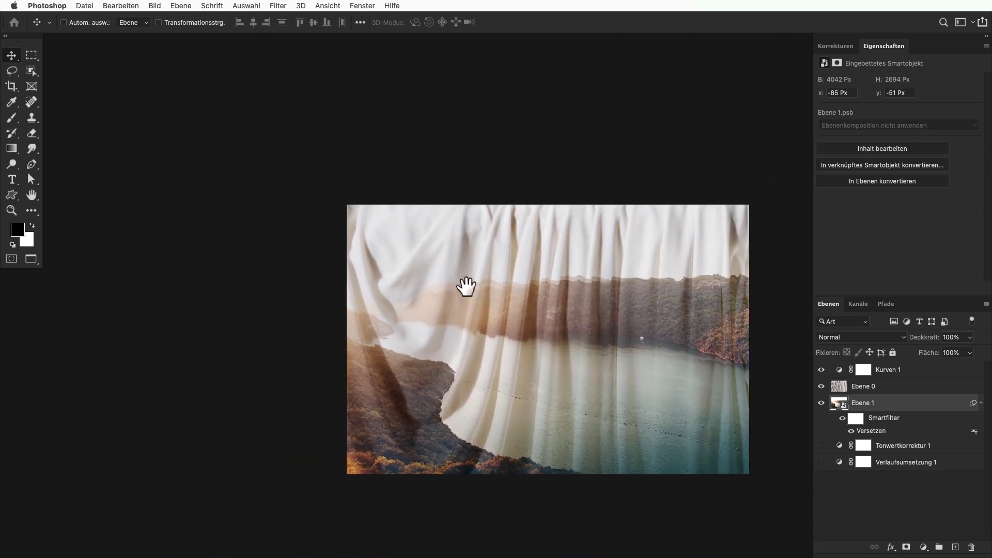
{"action": "left_click_drag", "start_coordinate": [706, 230], "coordinate": [673, 218]}
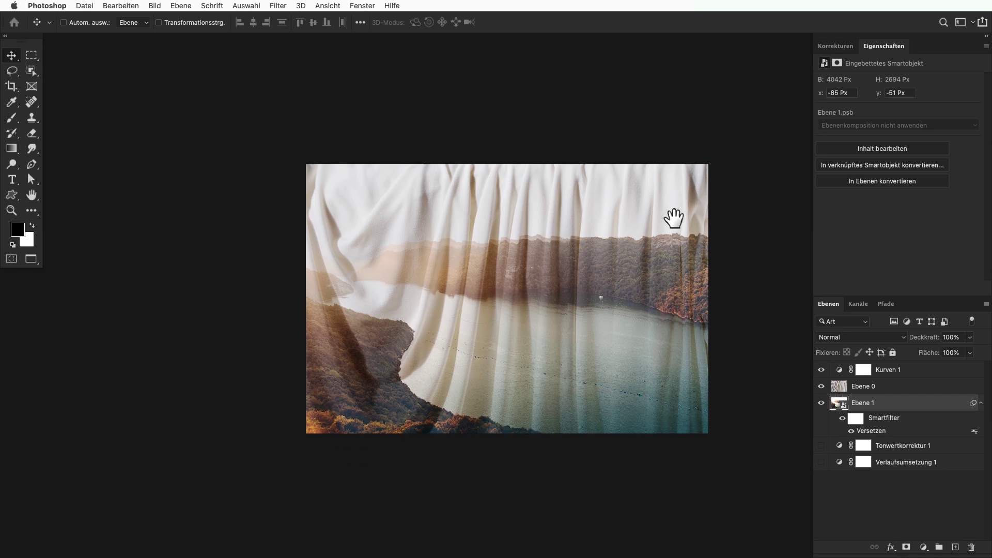